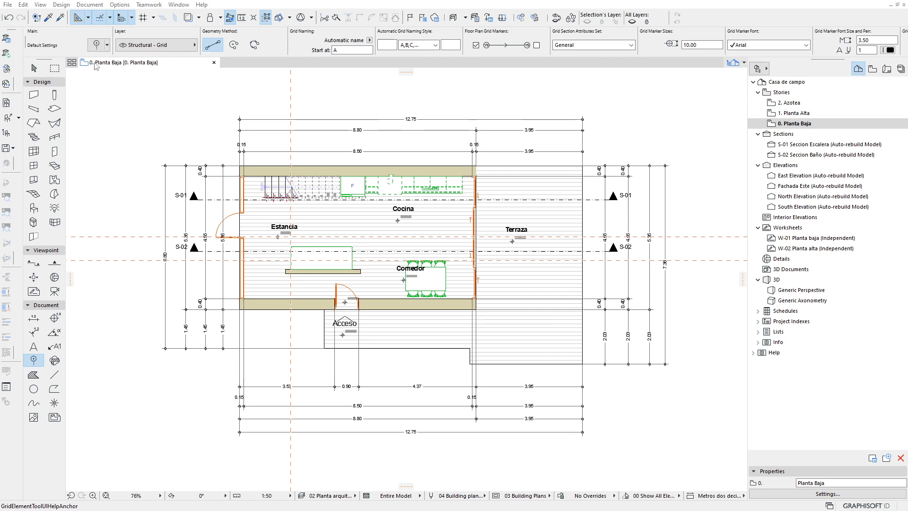
Step: Cancel the Grid Element Default Settings unchanged and show the Design menu's commands
{"action": "left_click", "coordinate": [97, 45]}
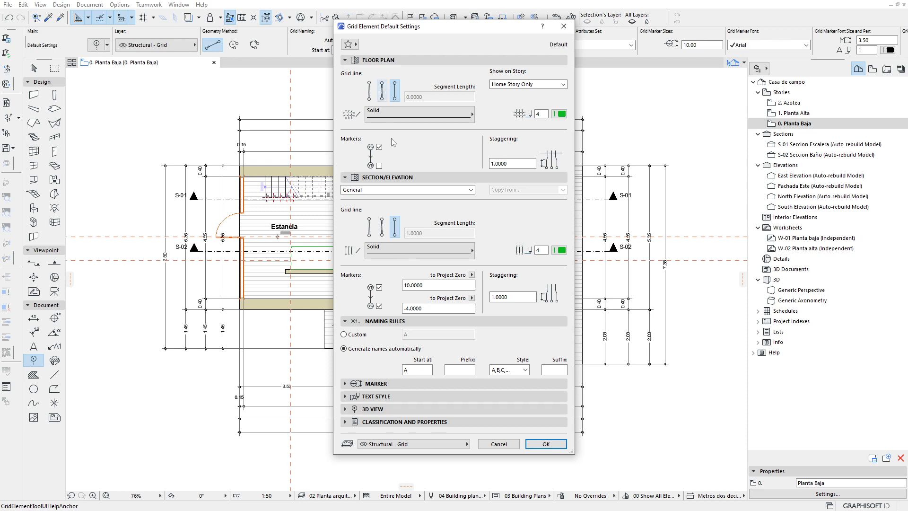
{"action": "left_click", "coordinate": [506, 447]}
{"action": "left_click", "coordinate": [61, 4]}
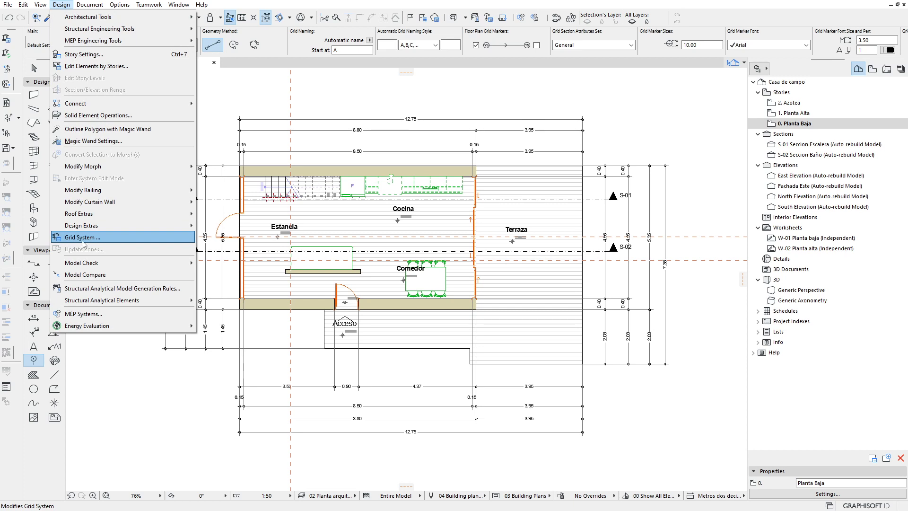
{"action": "left_click", "coordinate": [43, 358]}
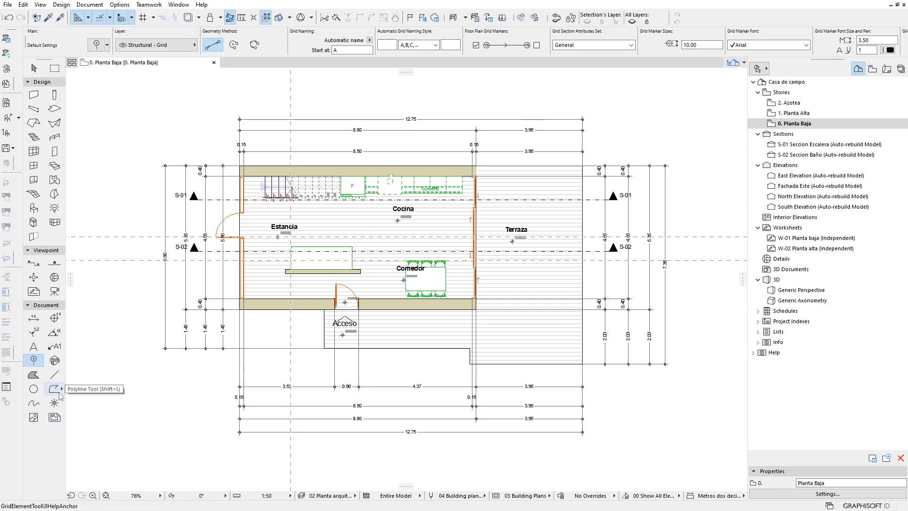
{"action": "left_click", "coordinate": [60, 6]}
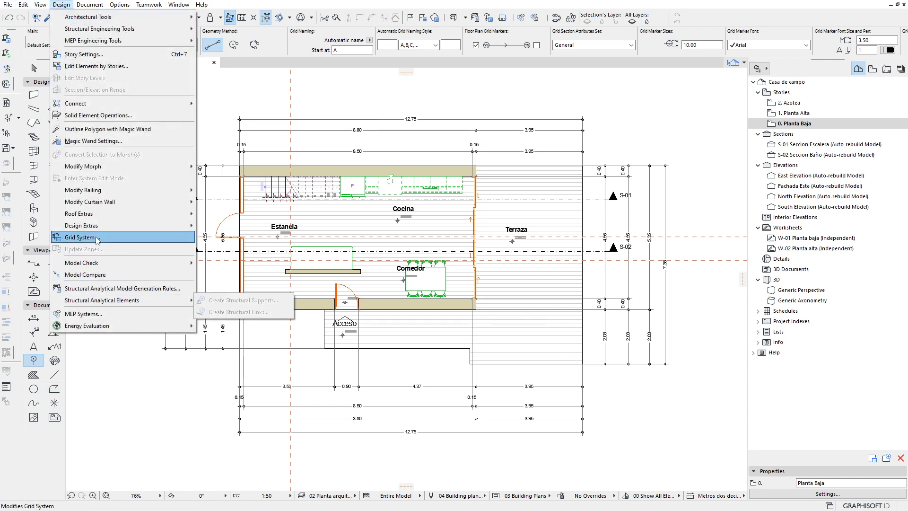
Step: Reduce the grid system to rows A–C and columns 1–3 by deleting lines E, D and 4
{"action": "left_click", "coordinate": [80, 238]}
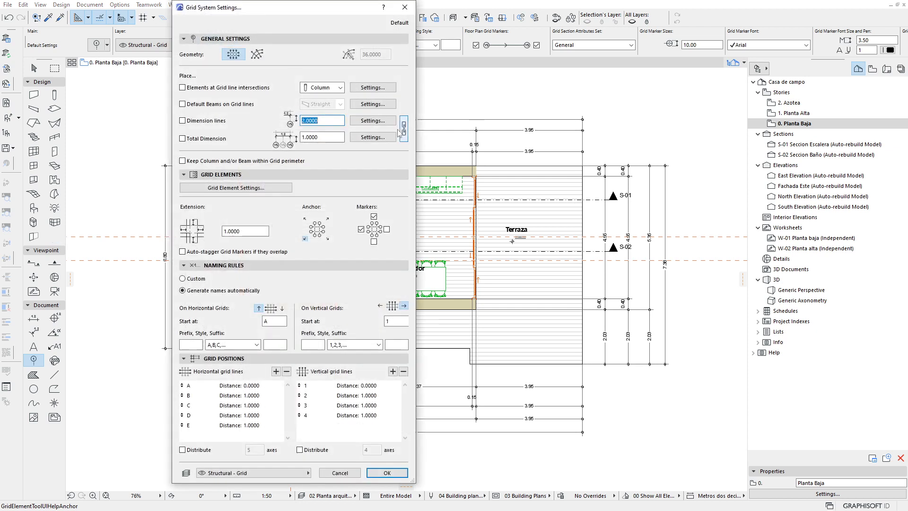
{"action": "left_click_drag", "start_coordinate": [316, 17], "coordinate": [690, 9]}
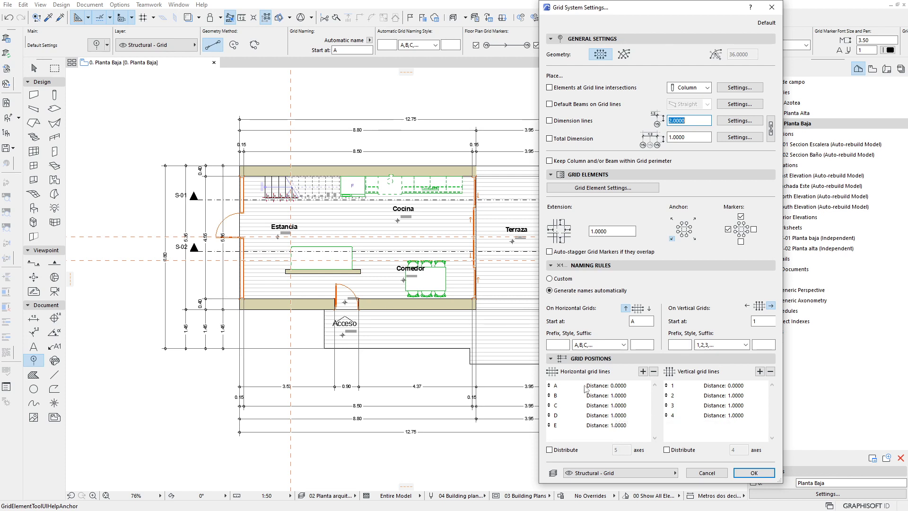
{"action": "left_click", "coordinate": [582, 428]}
{"action": "left_click", "coordinate": [654, 372]}
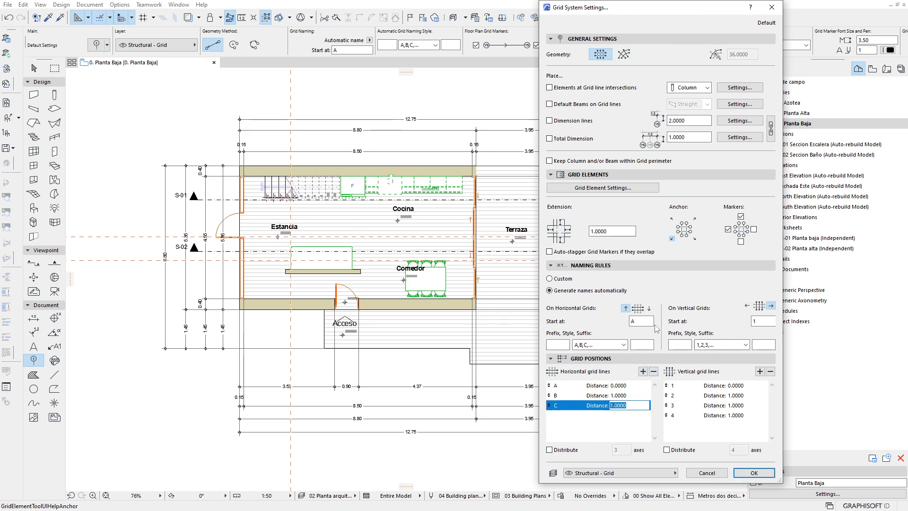
{"action": "left_click", "coordinate": [720, 415]}
{"action": "left_click", "coordinate": [770, 372]}
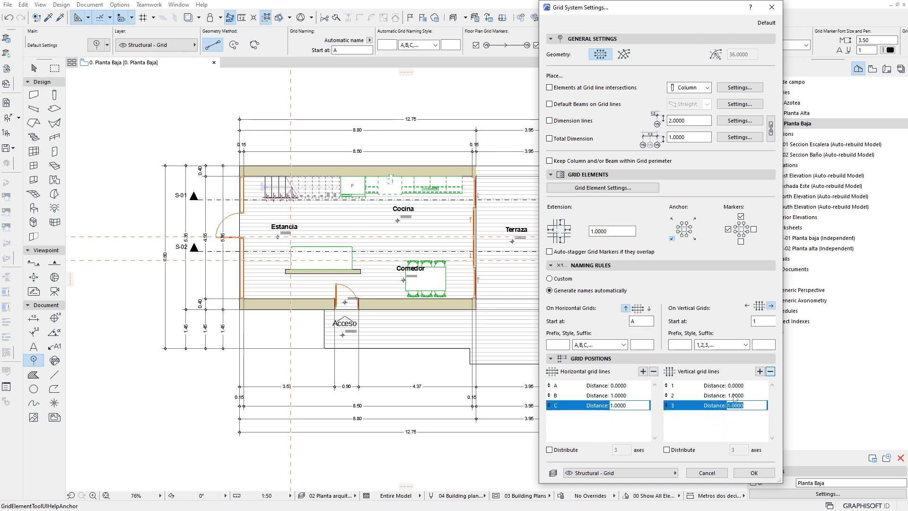
{"action": "left_click", "coordinate": [630, 406]}
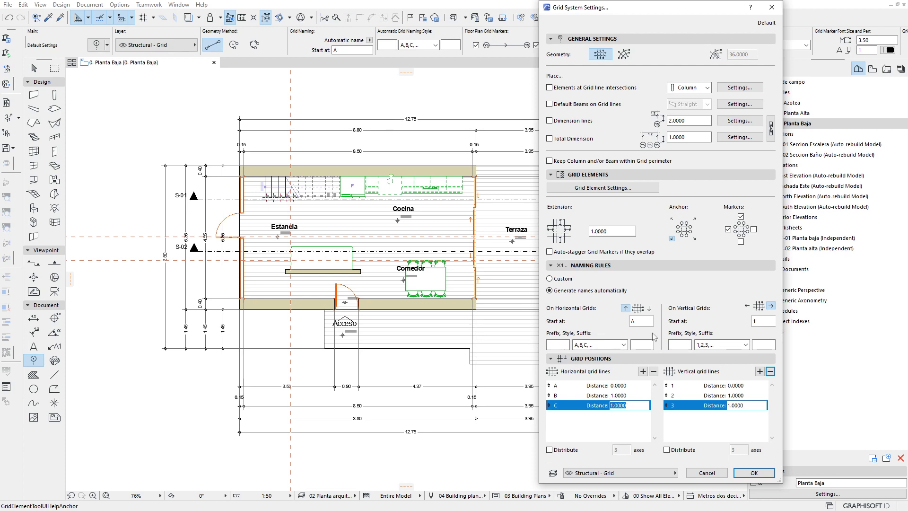
{"action": "left_click", "coordinate": [755, 473]}
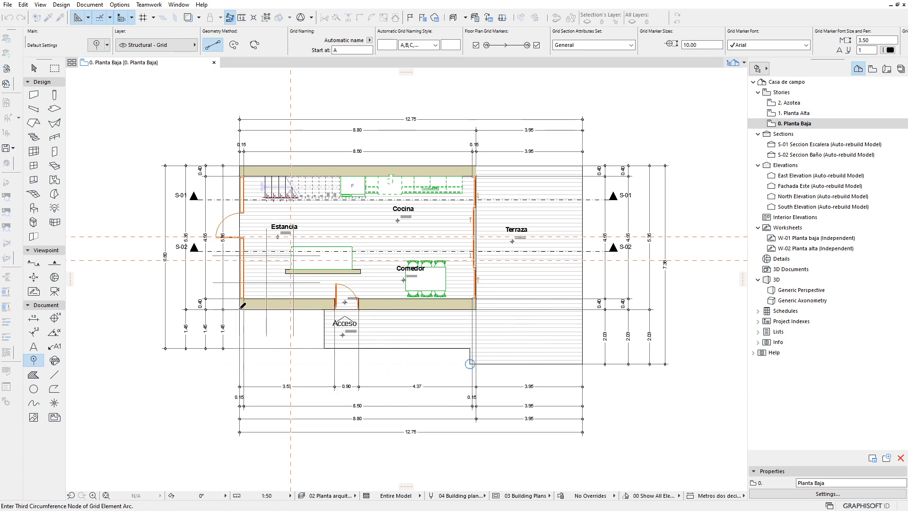
Step: Place the 3×3 grid system on the ground-floor plan
{"action": "left_click", "coordinate": [245, 362]}
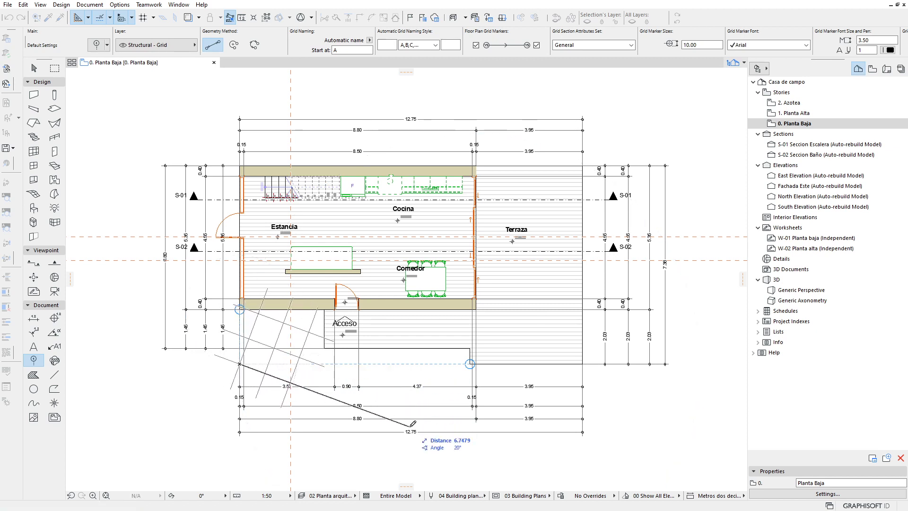
{"action": "left_click", "coordinate": [416, 366]}
{"action": "scroll", "coordinate": [301, 356], "scroll_direction": "up", "scroll_amount": 1}
{"action": "scroll", "coordinate": [284, 327], "scroll_direction": "up", "scroll_amount": 2}
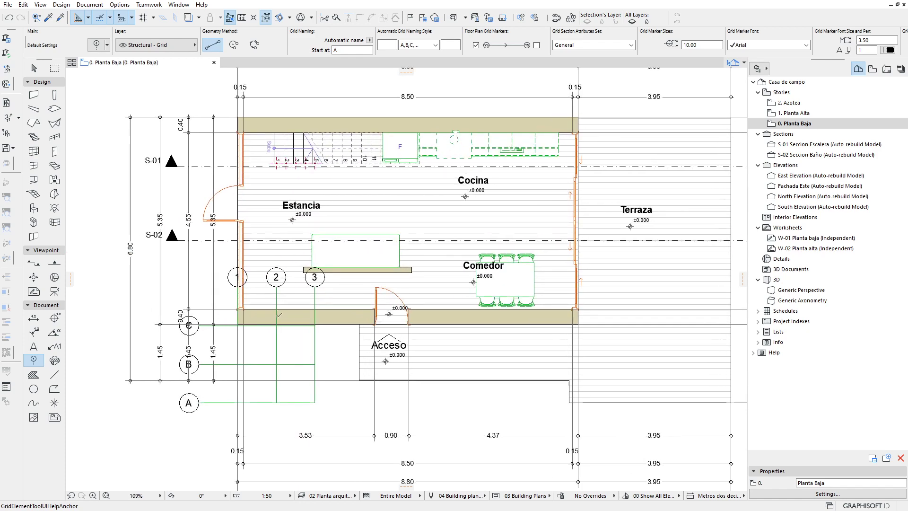
{"action": "key", "text": "Escape"}
{"action": "scroll", "coordinate": [278, 313], "scroll_direction": "down", "scroll_amount": 1}
{"action": "middle_click_drag", "start_coordinate": [278, 313], "coordinate": [265, 328]}
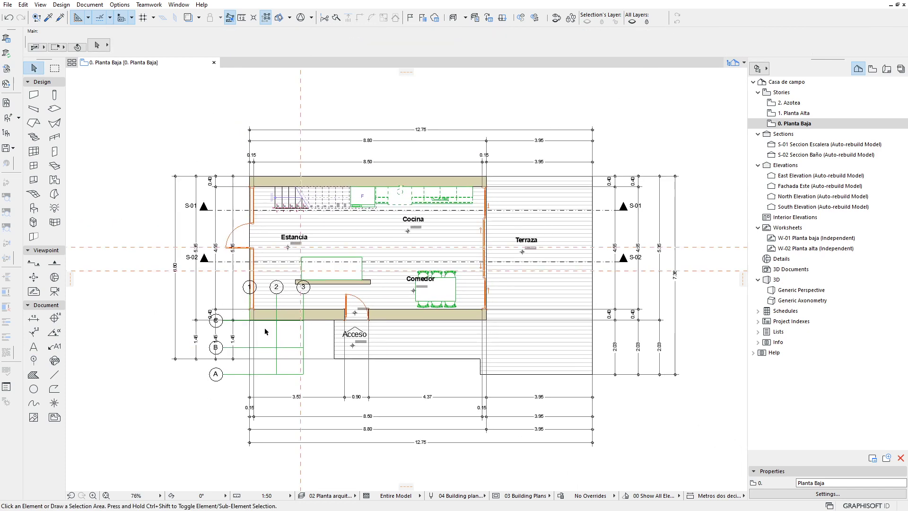
{"action": "scroll", "coordinate": [258, 391], "scroll_direction": "up", "scroll_amount": 1}
{"action": "middle_click_drag", "start_coordinate": [259, 391], "coordinate": [261, 397]}
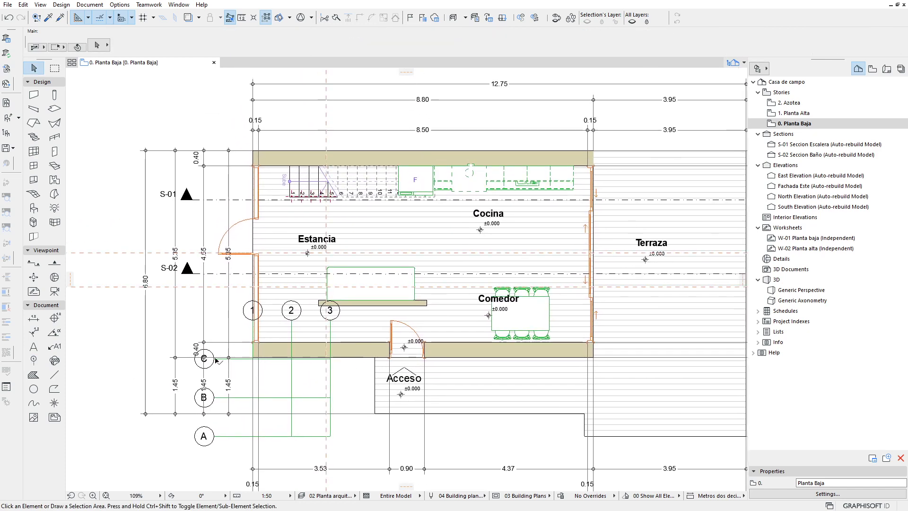
Step: Move grid line C onto the top wall and grid line B to the inner wall
{"action": "left_click", "coordinate": [236, 359]}
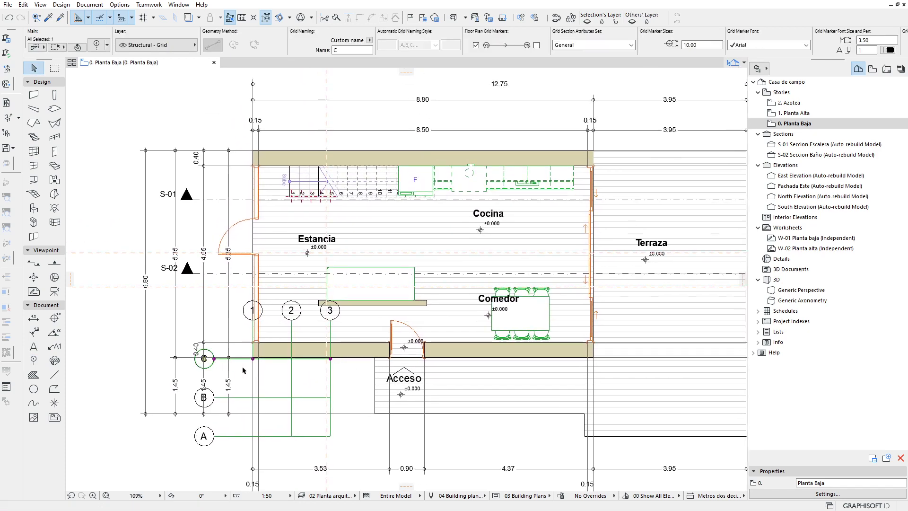
{"action": "left_click", "coordinate": [330, 359]}
{"action": "left_click", "coordinate": [341, 157]}
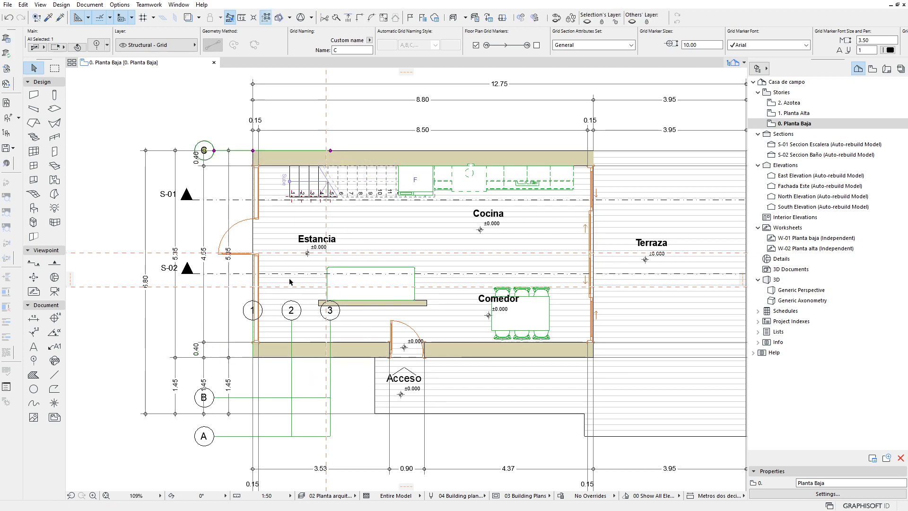
{"action": "left_click", "coordinate": [218, 397]}
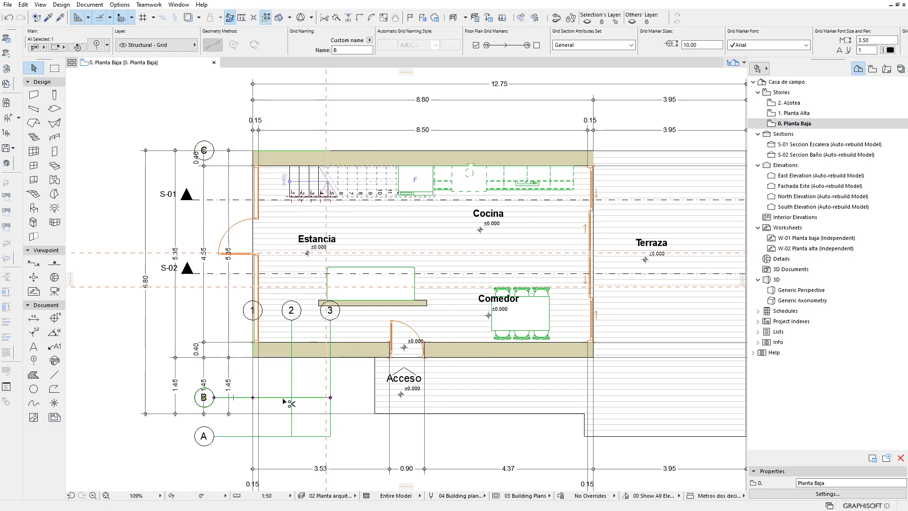
{"action": "left_click", "coordinate": [330, 397]}
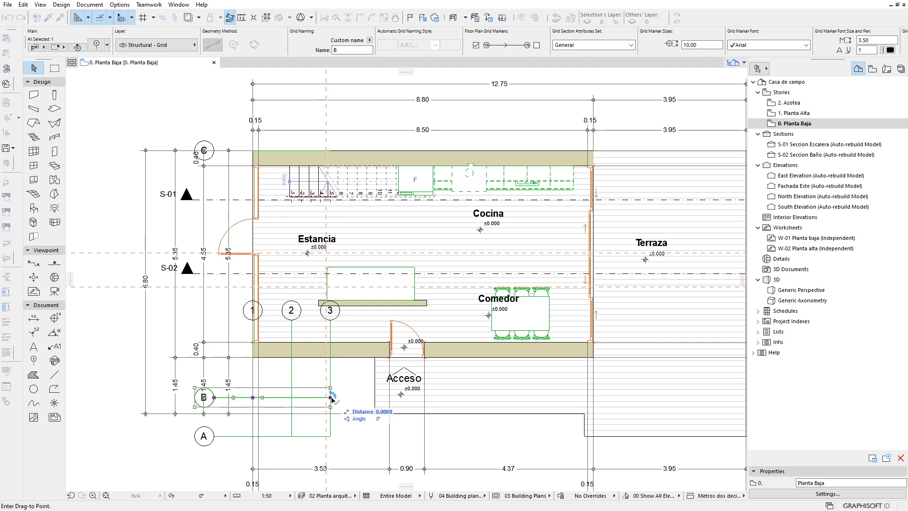
{"action": "left_click", "coordinate": [330, 300]}
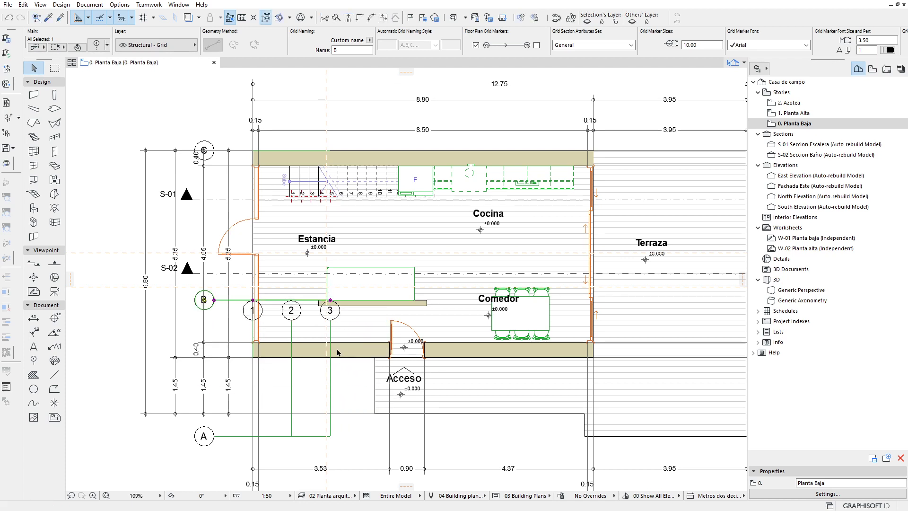
{"action": "middle_click_drag", "start_coordinate": [307, 371], "coordinate": [256, 346]}
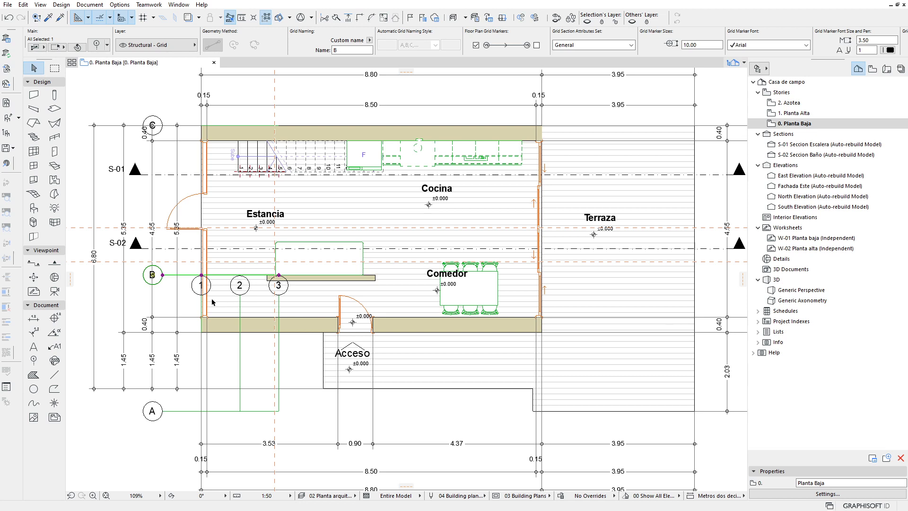
Step: Move grid line 2 beside the entrance door
{"action": "left_click", "coordinate": [240, 295]}
{"action": "key", "text": "ctrl+d"}
{"action": "left_click", "coordinate": [240, 295]}
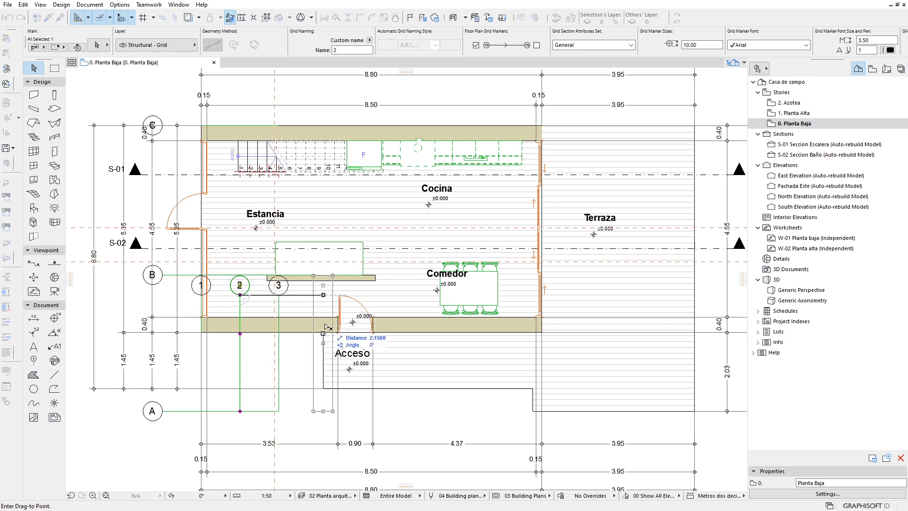
{"action": "left_click", "coordinate": [323, 295]}
Step: Move grid line 3 onto the wall between Comedor and Terraza
{"action": "left_click", "coordinate": [279, 297]}
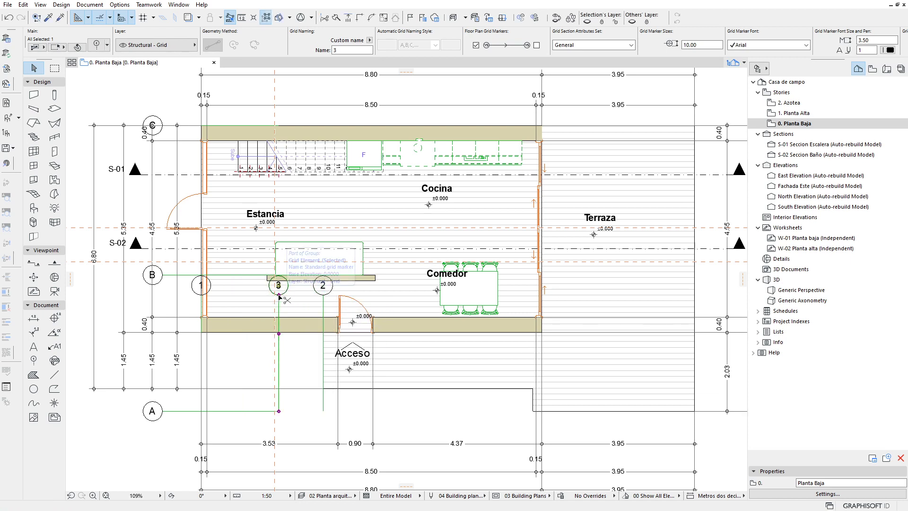
{"action": "key", "text": "ctrl+d"}
{"action": "left_click", "coordinate": [279, 295]}
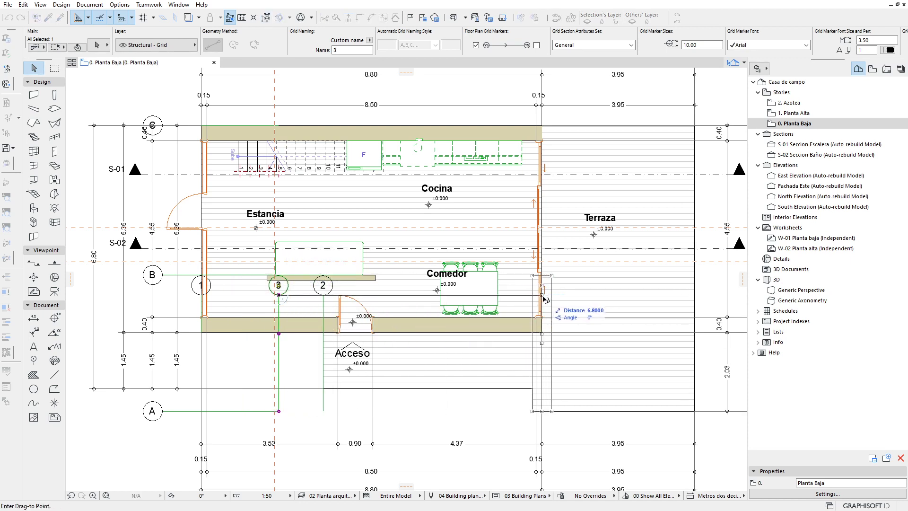
{"action": "left_click", "coordinate": [539, 296]}
{"action": "scroll", "coordinate": [437, 317], "scroll_direction": "down", "scroll_amount": 1}
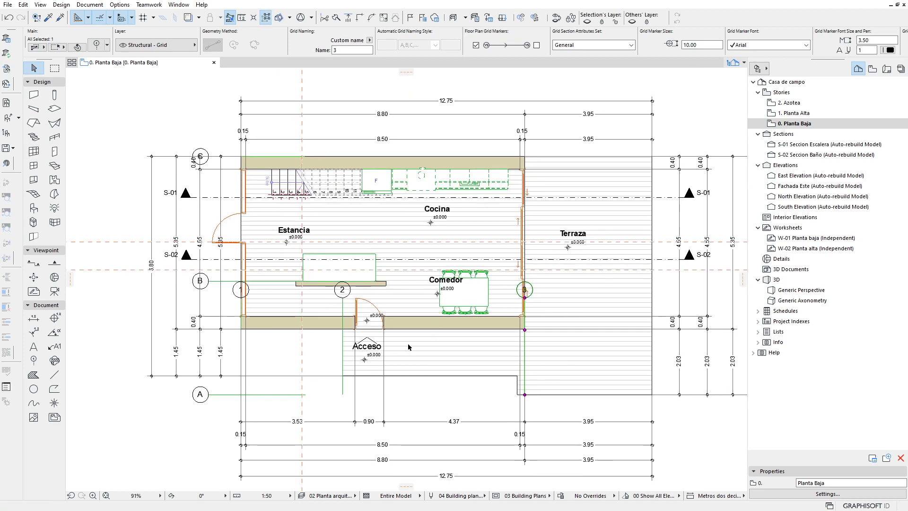
{"action": "scroll", "coordinate": [429, 348], "scroll_direction": "down", "scroll_amount": 1}
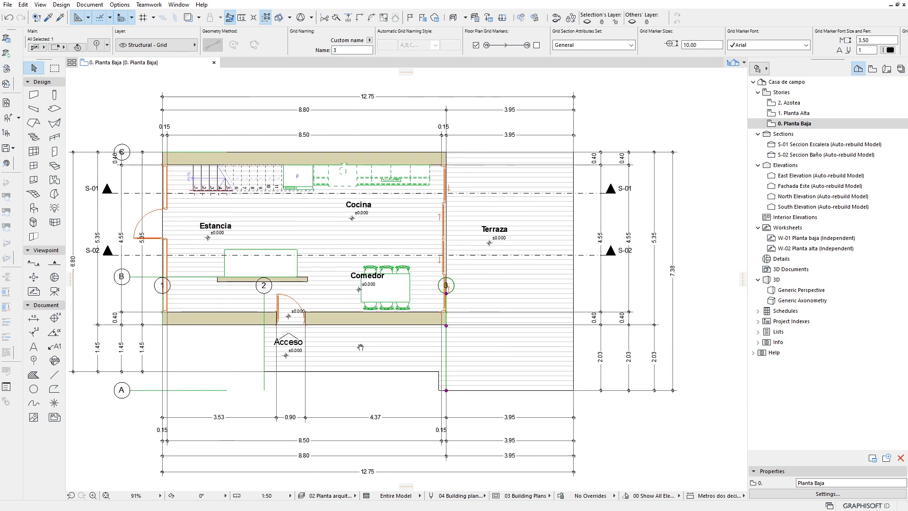
{"action": "scroll", "coordinate": [335, 348], "scroll_direction": "up", "scroll_amount": 1}
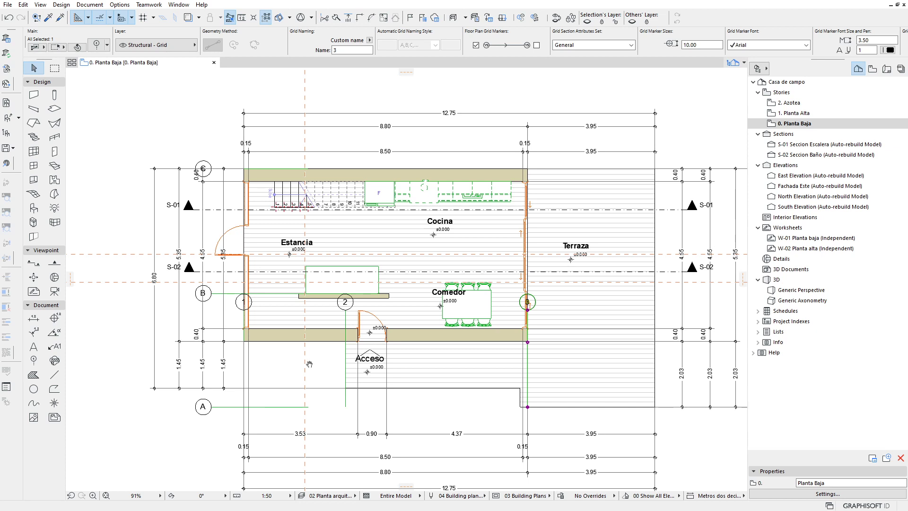
{"action": "middle_click_drag", "start_coordinate": [335, 366], "coordinate": [297, 356]}
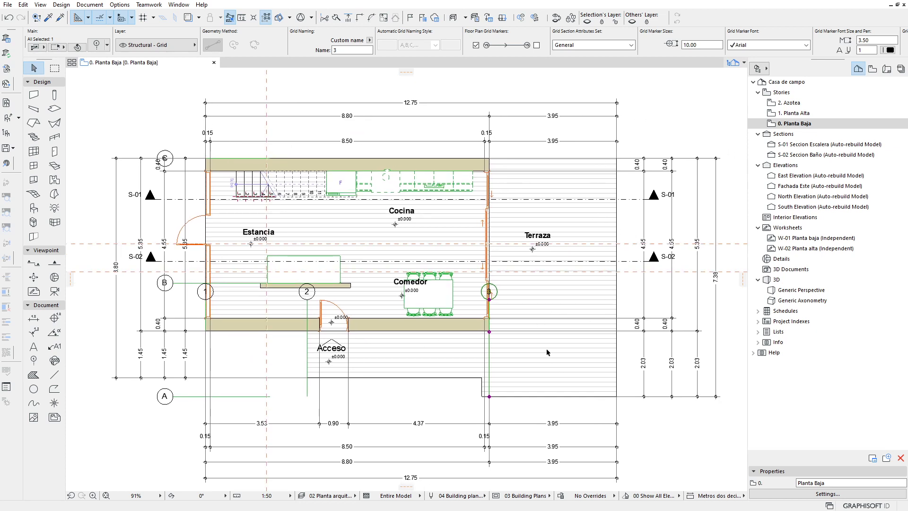
{"action": "scroll", "coordinate": [546, 352], "scroll_direction": "up", "scroll_amount": 1}
Step: Copy grid line 3 to the Terraza's outer edge
{"action": "key", "text": "ctrl+shift+d"}
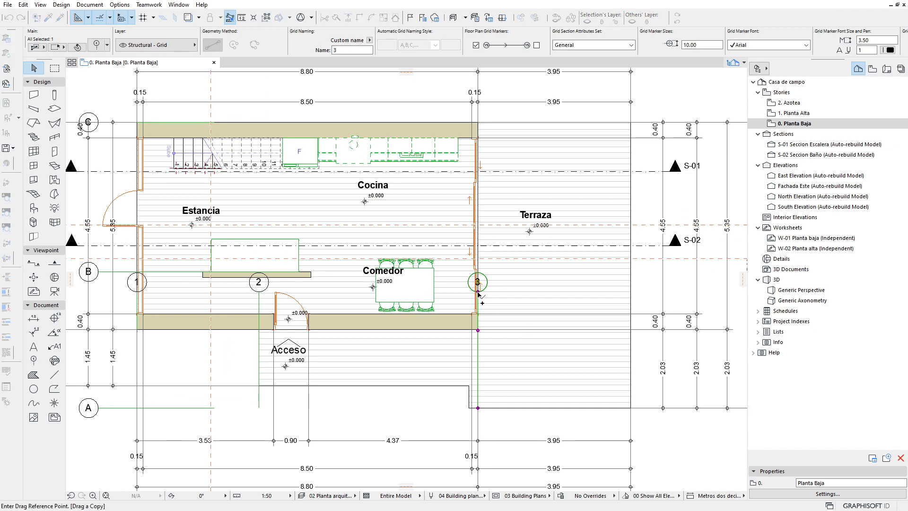
{"action": "left_click", "coordinate": [478, 294]}
{"action": "left_click", "coordinate": [631, 303]}
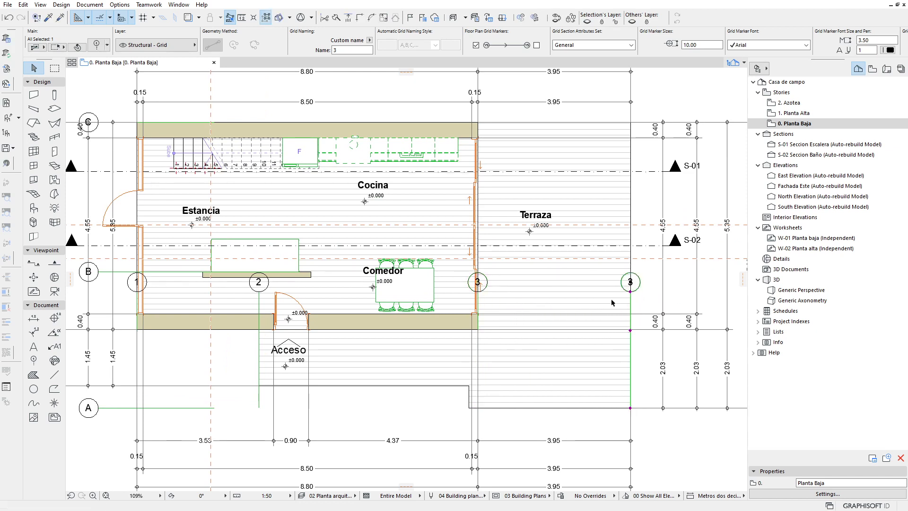
{"action": "left_click", "coordinate": [478, 294]}
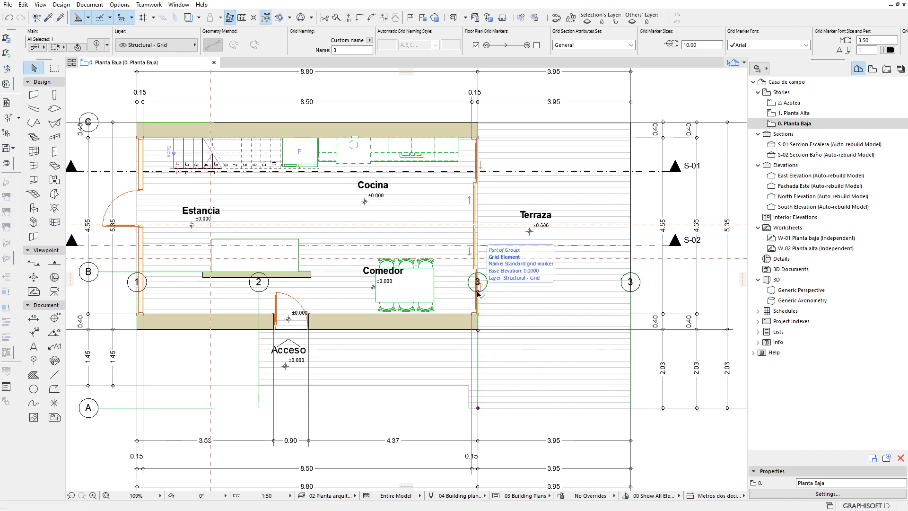
{"action": "key", "text": "ctrl+d"}
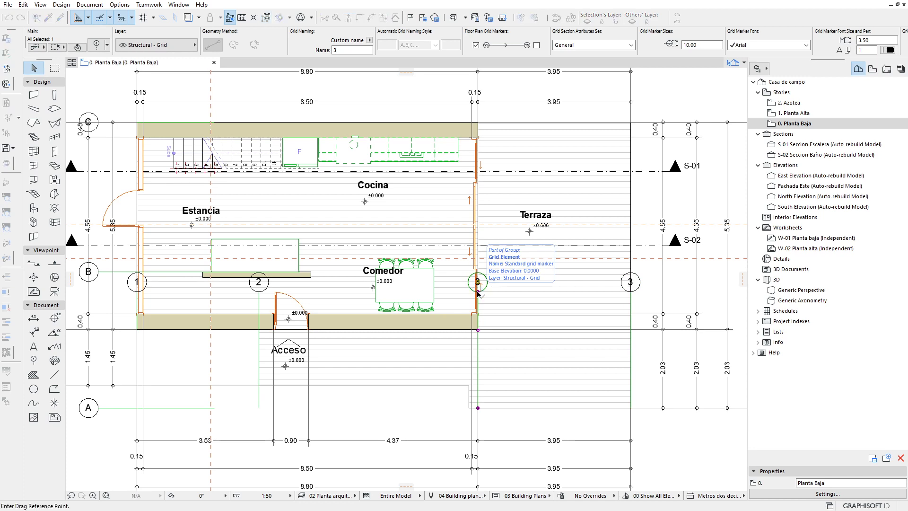
{"action": "left_click", "coordinate": [477, 293]}
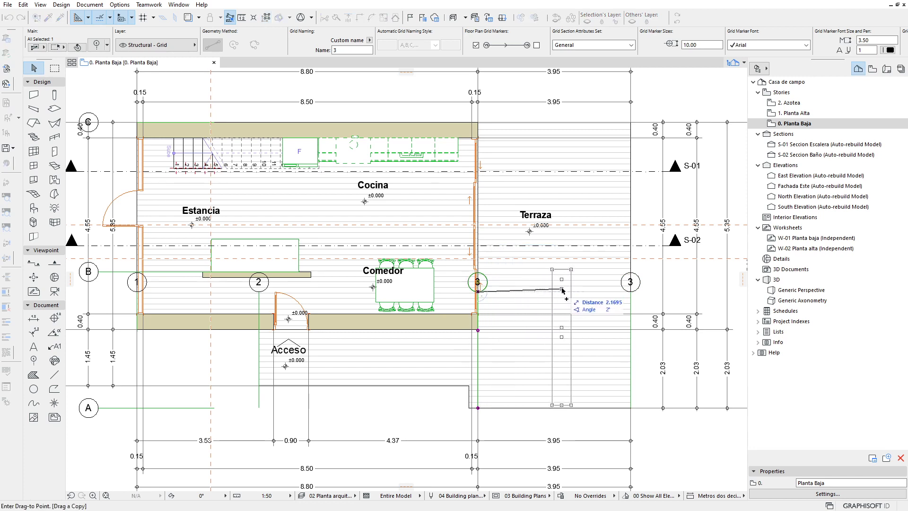
{"action": "key", "text": "Escape"}
{"action": "key", "text": "Escape"}
Step: Copy grid line A up onto the south wall
{"action": "middle_click_drag", "start_coordinate": [161, 352], "coordinate": [259, 365]}
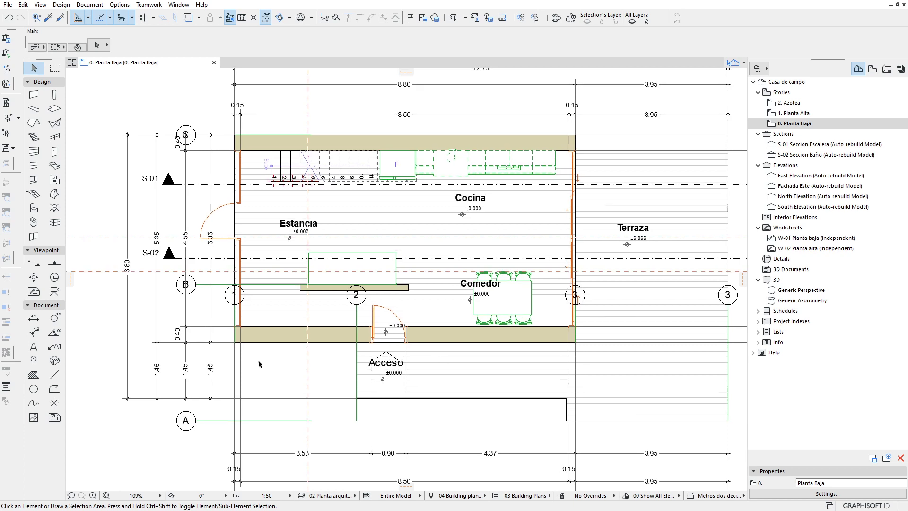
{"action": "left_click", "coordinate": [251, 420]}
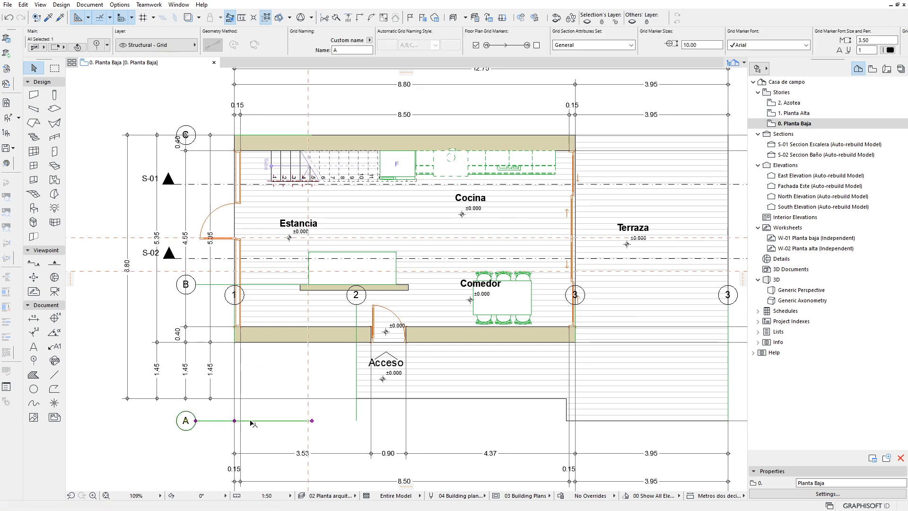
{"action": "key", "text": "ctrl+d"}
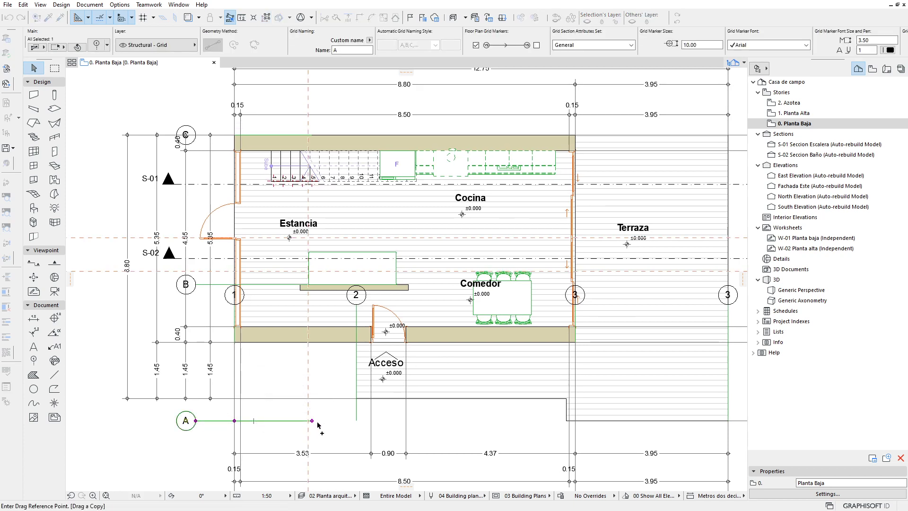
{"action": "left_click", "coordinate": [312, 421]}
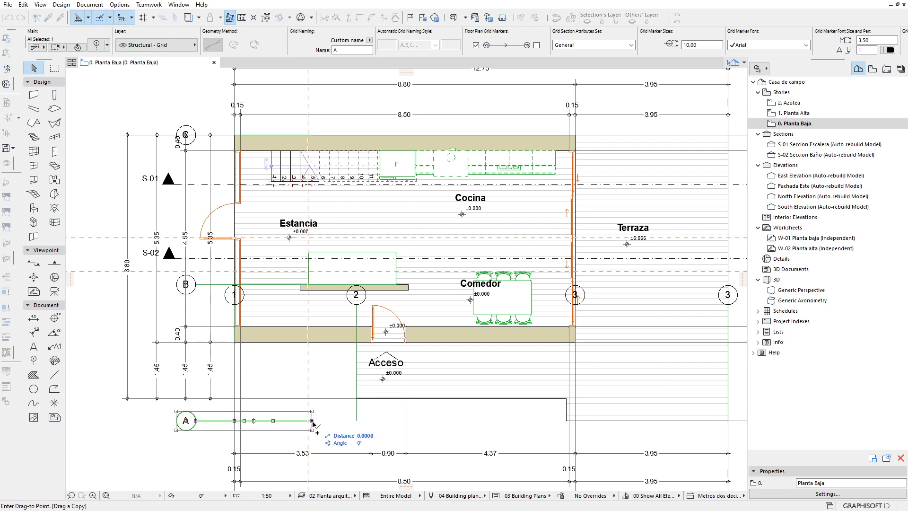
{"action": "left_click", "coordinate": [314, 342]}
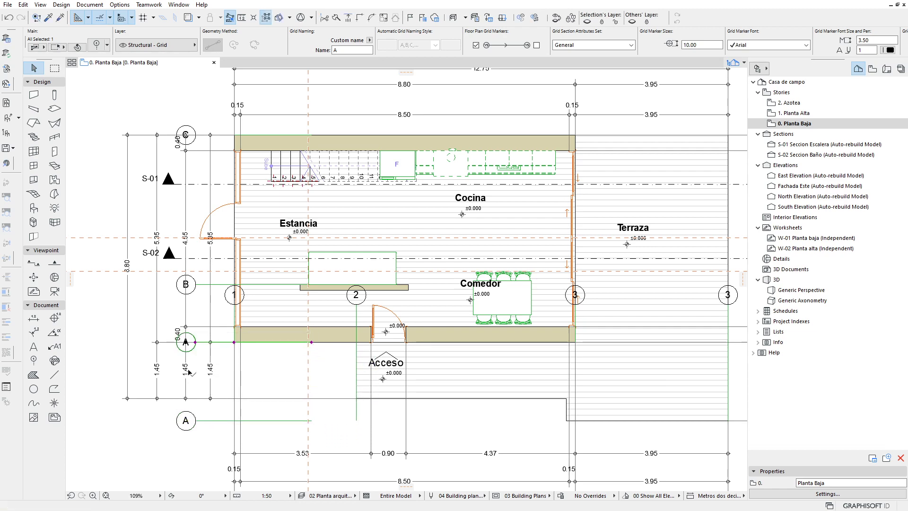
{"action": "scroll", "coordinate": [193, 321], "scroll_direction": "up", "scroll_amount": 1}
{"action": "scroll", "coordinate": [193, 321], "scroll_direction": "up", "scroll_amount": 1}
{"action": "scroll", "coordinate": [261, 402], "scroll_direction": "down", "scroll_amount": 1}
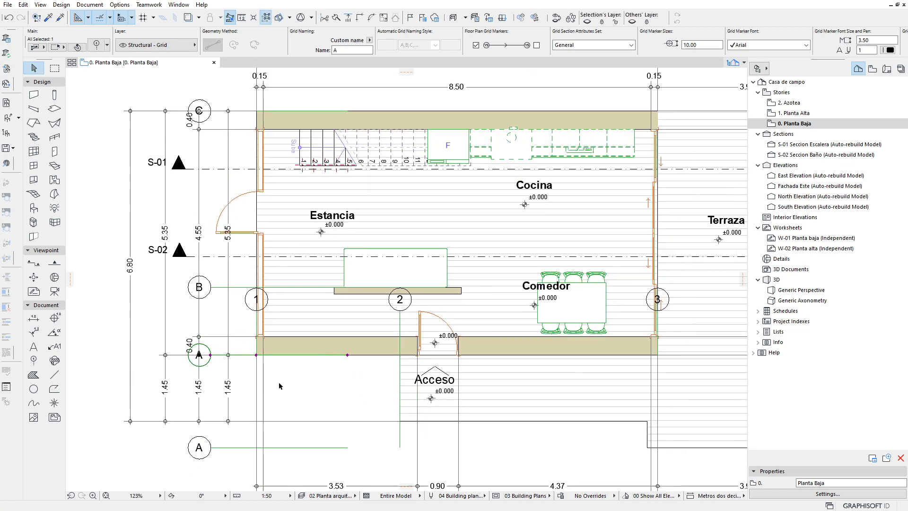
{"action": "scroll", "coordinate": [366, 304], "scroll_direction": "down", "scroll_amount": 1}
{"action": "scroll", "coordinate": [535, 321], "scroll_direction": "down", "scroll_amount": 3}
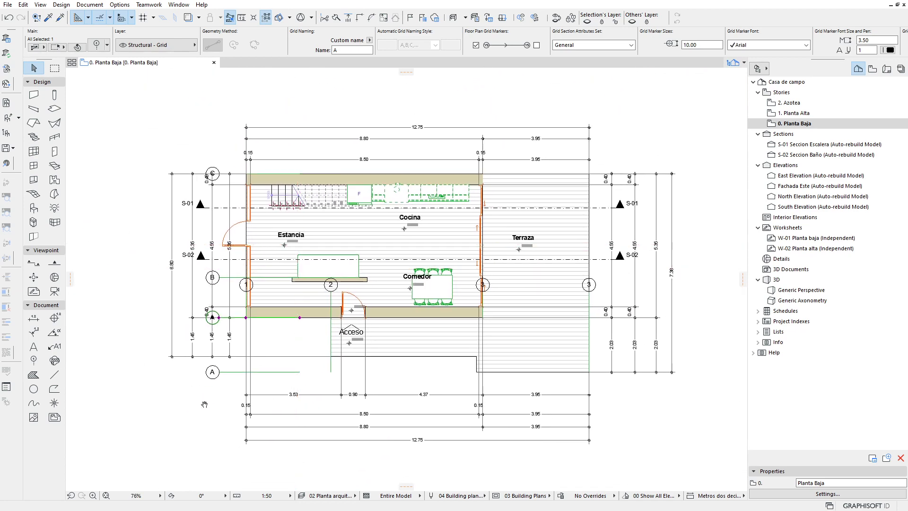
{"action": "left_click", "coordinate": [250, 413]}
{"action": "middle_click_drag", "start_coordinate": [251, 413], "coordinate": [214, 420]}
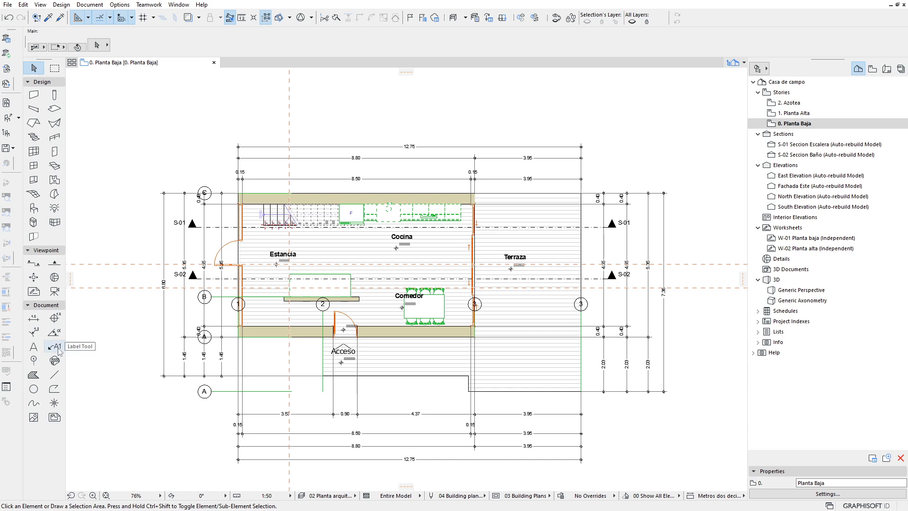
Step: Select all grid elements with the Grid Element tool active
{"action": "left_click", "coordinate": [34, 360]}
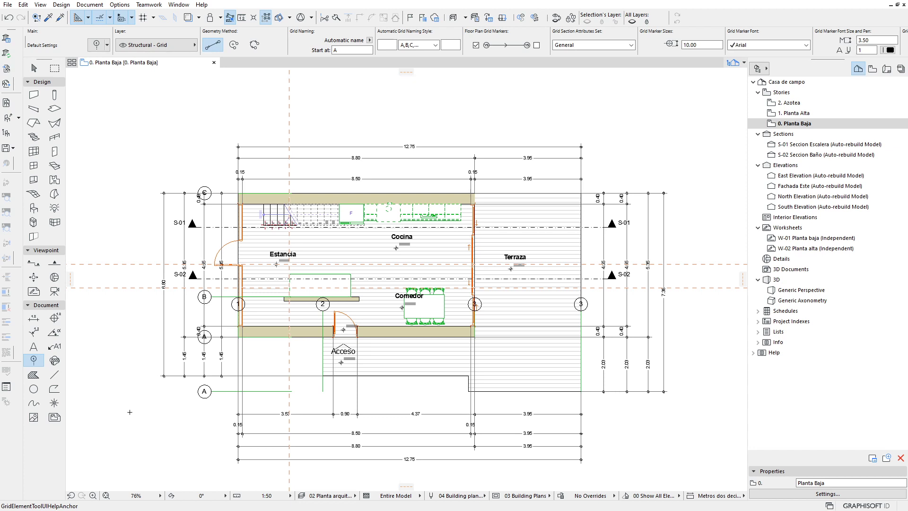
{"action": "key", "text": "ctrl+a"}
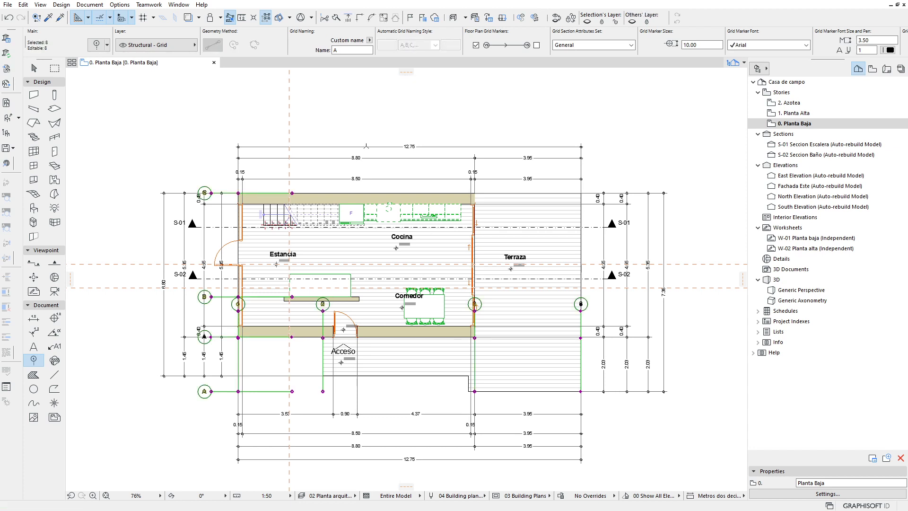
{"action": "middle_click_drag", "start_coordinate": [370, 199], "coordinate": [367, 205]}
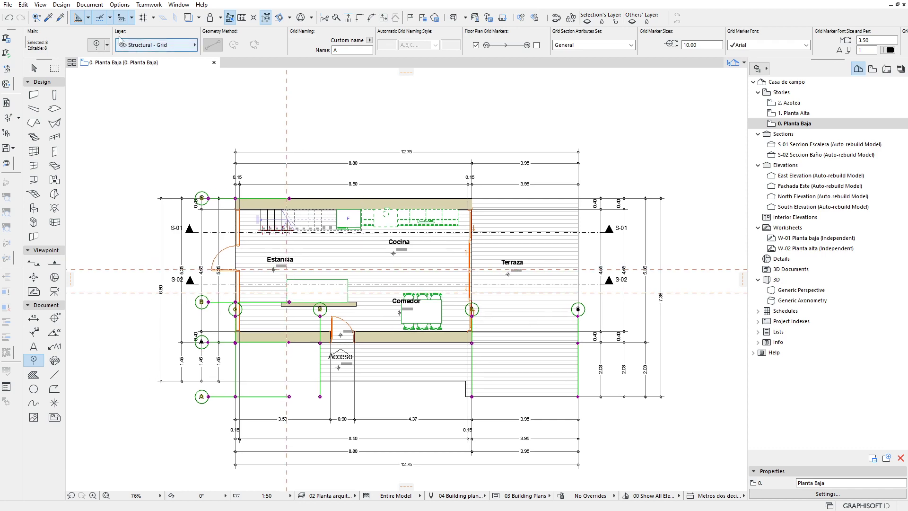
{"action": "left_click", "coordinate": [61, 4]}
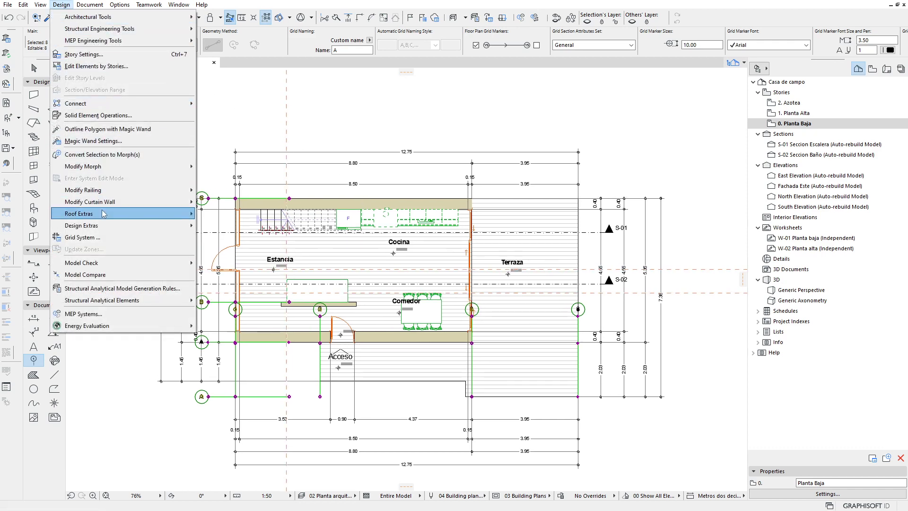
Step: Review the row and column distances in Grid System Settings
{"action": "left_click", "coordinate": [82, 237]}
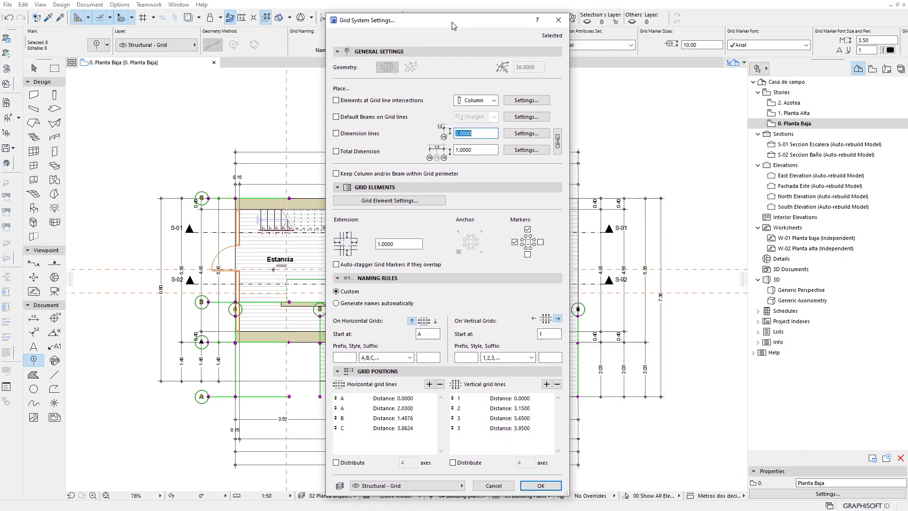
{"action": "left_click_drag", "start_coordinate": [673, 14], "coordinate": [369, 14]}
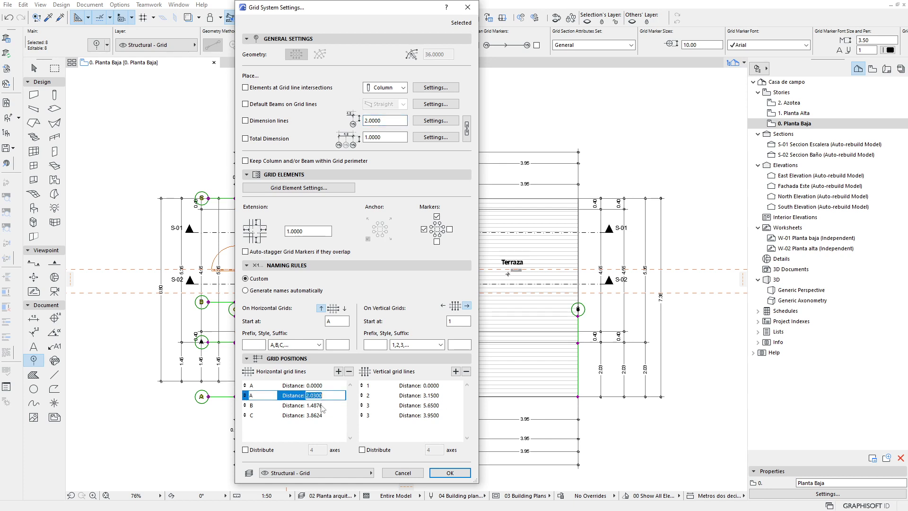
{"action": "left_click", "coordinate": [322, 405]}
{"action": "left_click", "coordinate": [324, 415]}
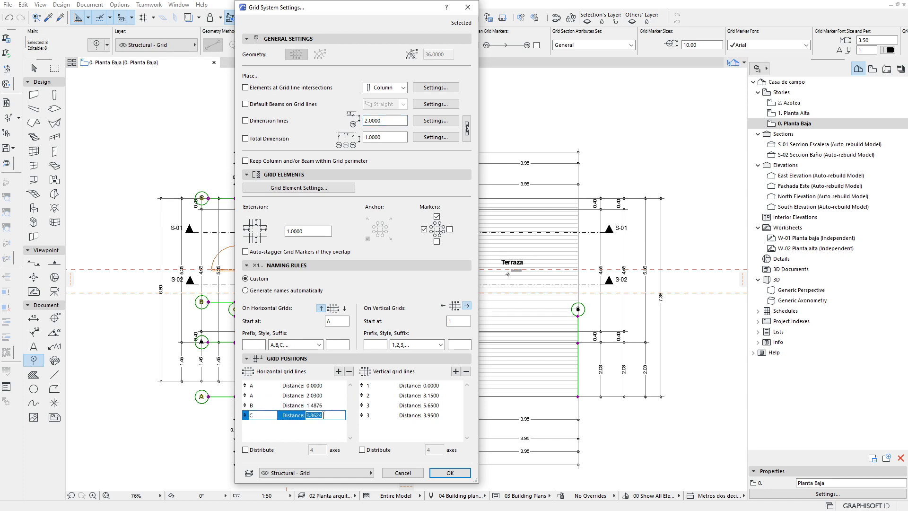
{"action": "left_click", "coordinate": [322, 396]}
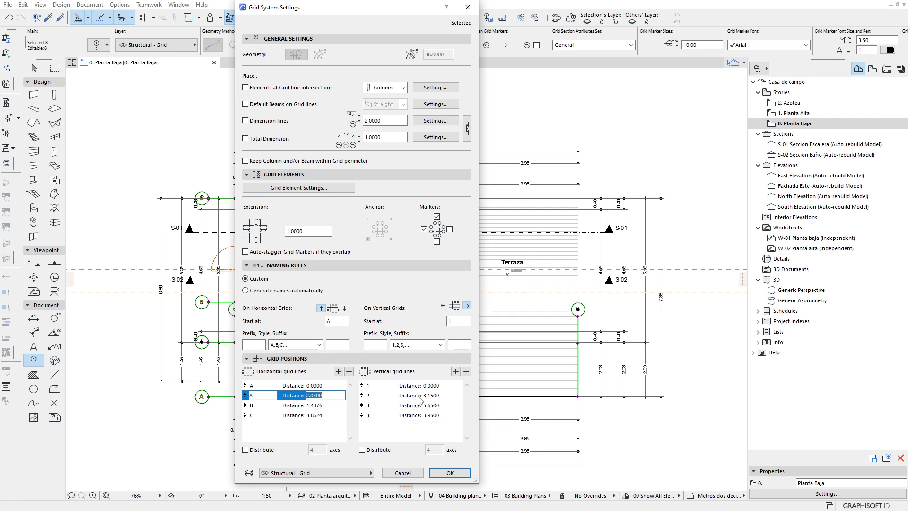
{"action": "left_click", "coordinate": [418, 405]}
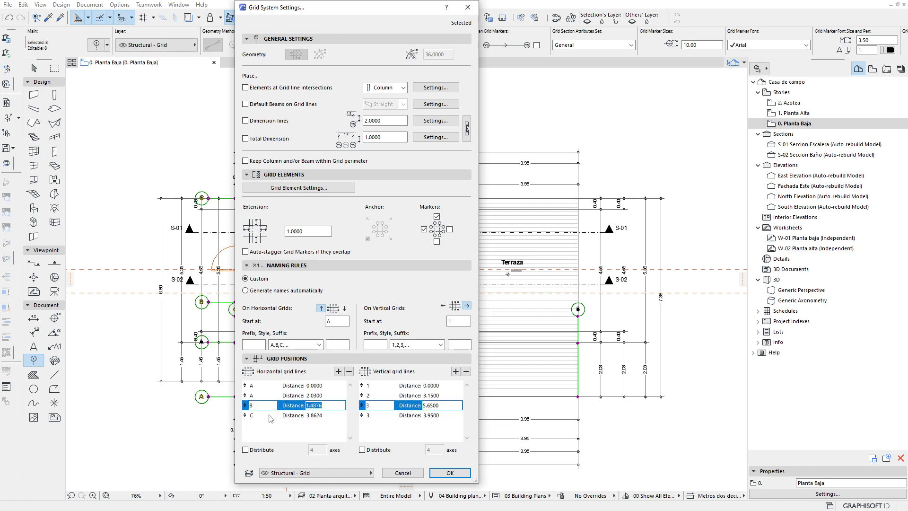
{"action": "left_click", "coordinate": [268, 409]}
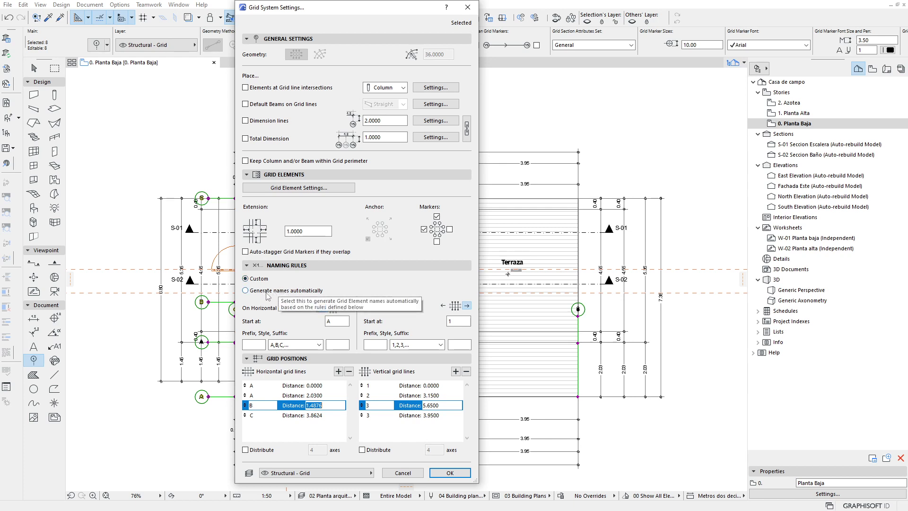
Step: Turn on automatic grid naming, set the extension to 2, and place the grid
{"action": "left_click", "coordinate": [267, 292]}
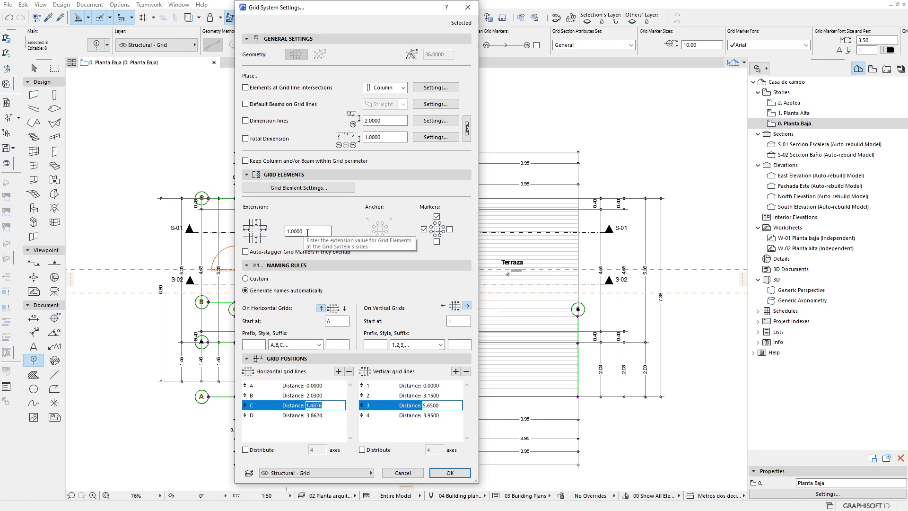
{"action": "left_click", "coordinate": [307, 232]}
{"action": "double_click", "coordinate": [307, 231]}
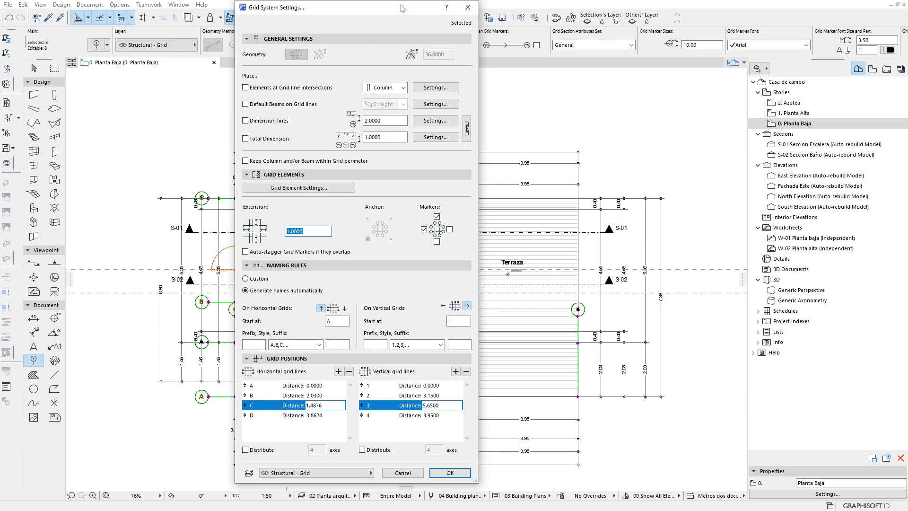
{"action": "left_click_drag", "start_coordinate": [402, 7], "coordinate": [556, 17]}
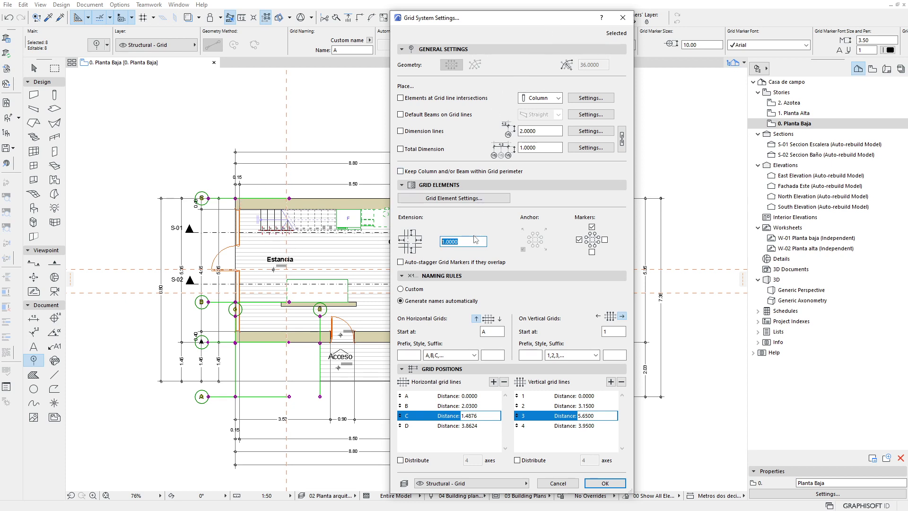
{"action": "type", "text": "2"}
{"action": "left_click", "coordinate": [605, 483]}
Step: Zoom and pan to inspect grid rows A and B and the bottom dimensions
{"action": "scroll", "coordinate": [217, 144], "scroll_direction": "up", "scroll_amount": 2}
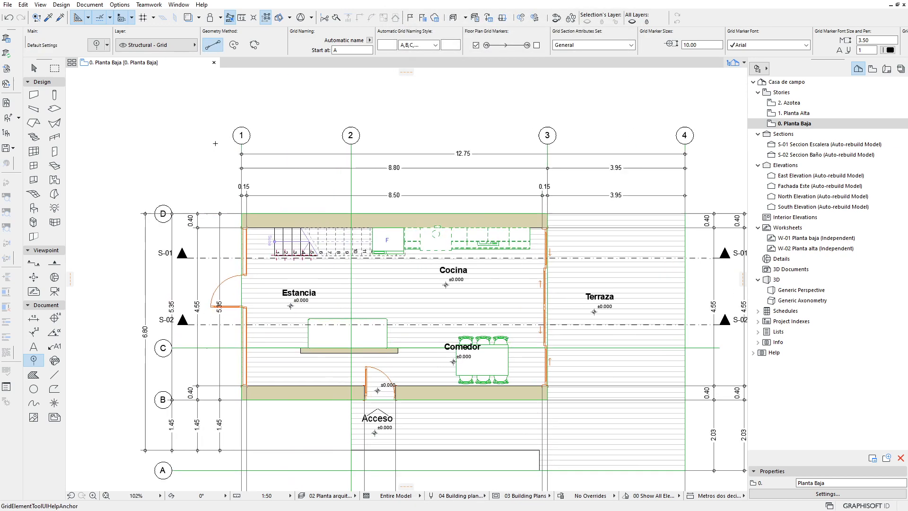
{"action": "scroll", "coordinate": [218, 144], "scroll_direction": "up", "scroll_amount": 1}
{"action": "mouse_move", "coordinate": [348, 188]}
{"action": "middle_mouse_down"}
{"action": "mouse_move", "coordinate": [140, 179]}
{"action": "mouse_move", "coordinate": [416, 179]}
{"action": "middle_mouse_up"}
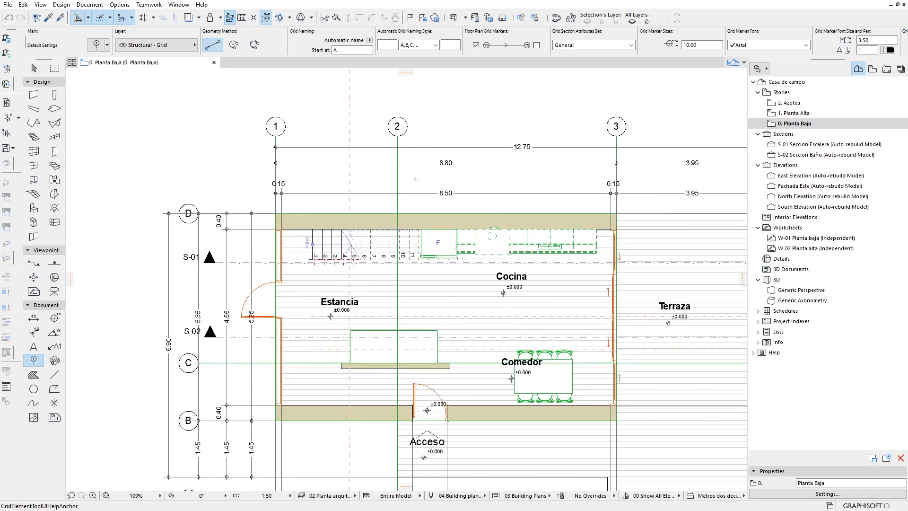
{"action": "middle_click_drag", "start_coordinate": [313, 206], "coordinate": [392, 163]}
{"action": "scroll", "coordinate": [392, 162], "scroll_direction": "up", "scroll_amount": 1}
{"action": "middle_click_drag", "start_coordinate": [271, 450], "coordinate": [258, 385]}
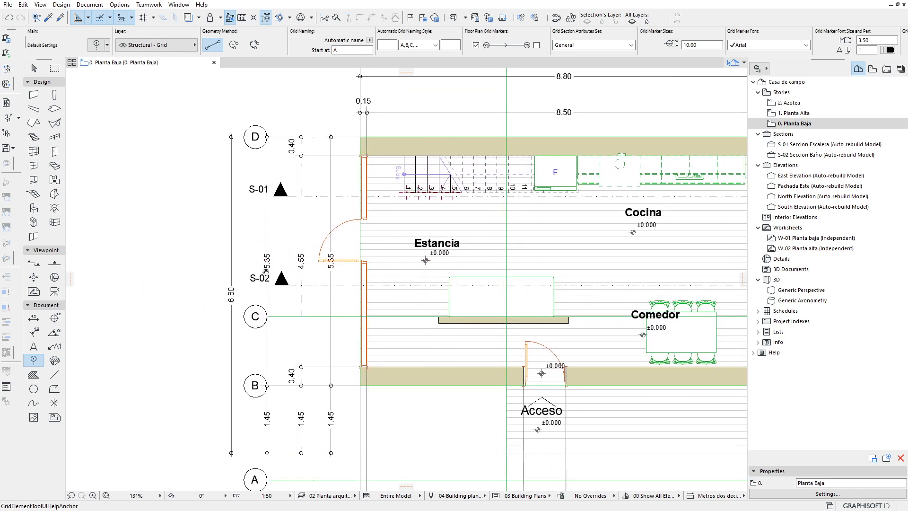
{"action": "scroll", "coordinate": [258, 385], "scroll_direction": "down", "scroll_amount": 2}
{"action": "scroll", "coordinate": [258, 385], "scroll_direction": "down", "scroll_amount": 2}
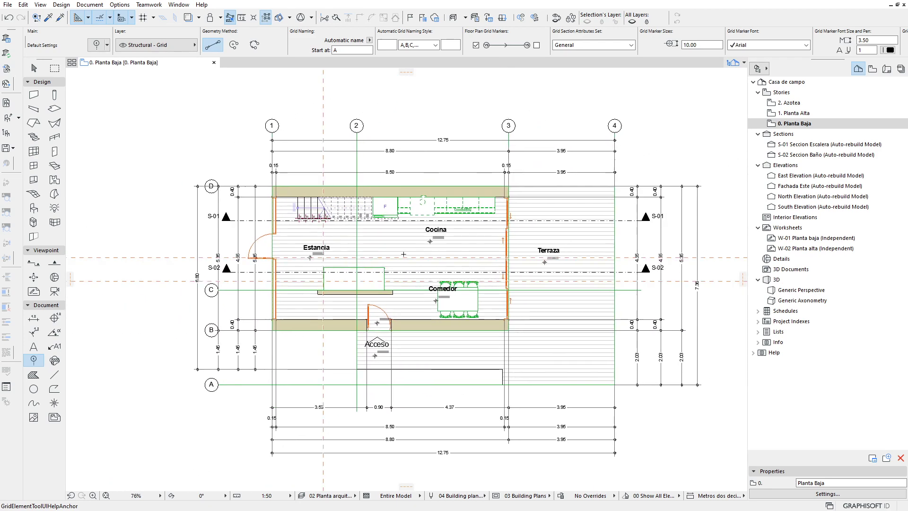
{"action": "key", "text": "Escape"}
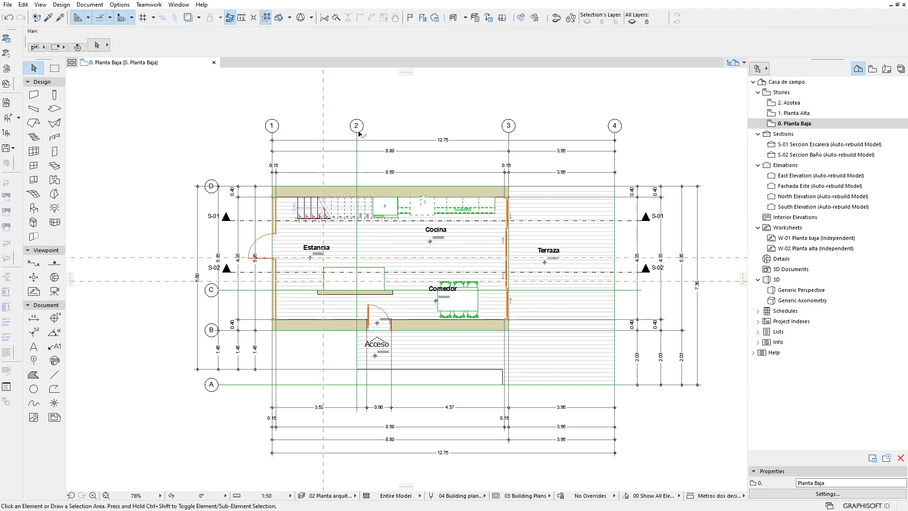
Step: Copy grid line 2 about 0.90 to the right, then deselect and fit the plan
{"action": "left_click", "coordinate": [358, 134]}
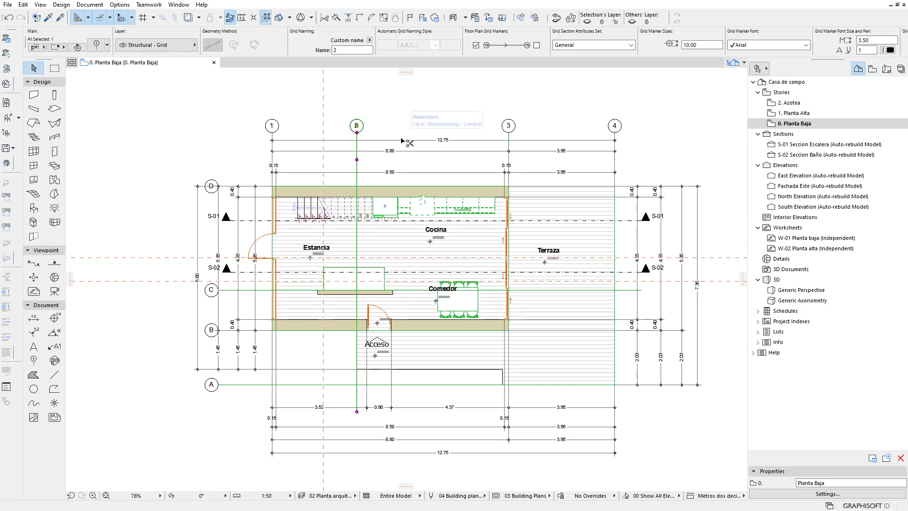
{"action": "left_click", "coordinate": [357, 132]}
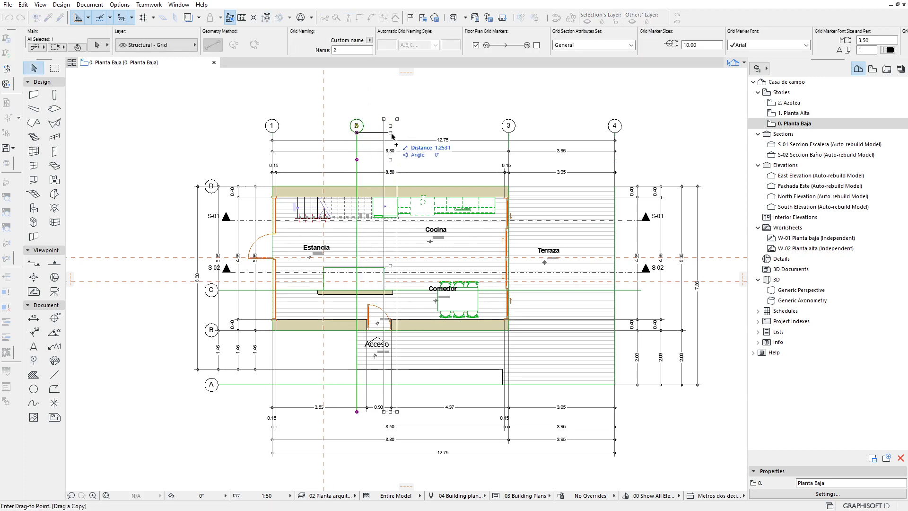
{"action": "left_click", "coordinate": [424, 202]}
{"action": "scroll", "coordinate": [425, 203], "scroll_direction": "up", "scroll_amount": 3}
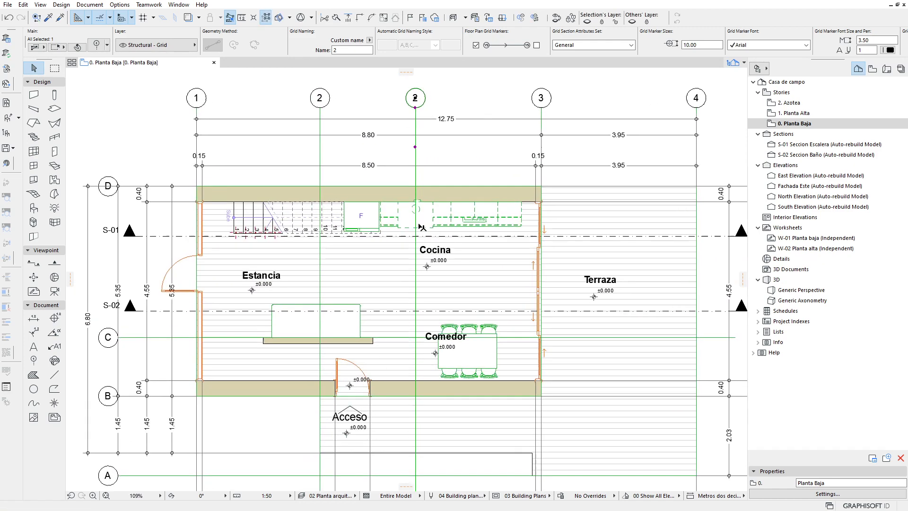
{"action": "scroll", "coordinate": [423, 213], "scroll_direction": "up", "scroll_amount": 1}
{"action": "scroll", "coordinate": [422, 220], "scroll_direction": "down", "scroll_amount": 4}
{"action": "middle_click_drag", "start_coordinate": [430, 196], "coordinate": [422, 222]}
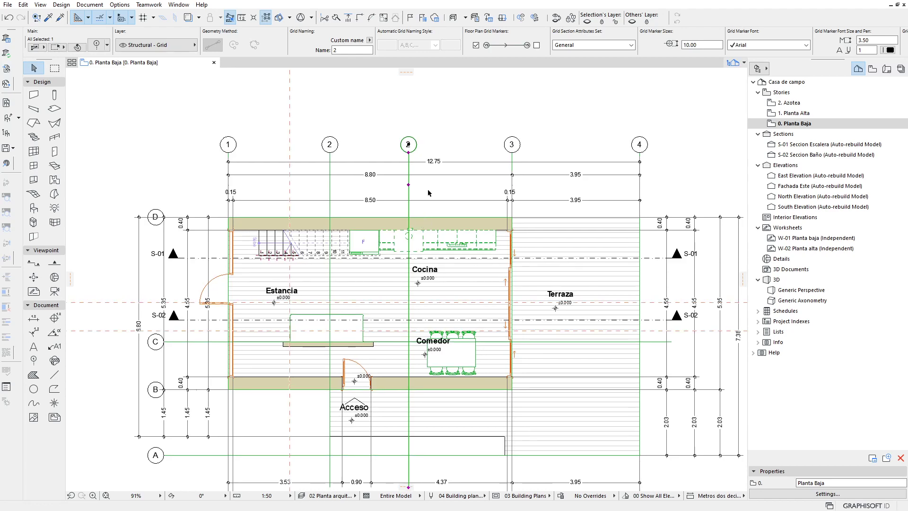
{"action": "left_click", "coordinate": [364, 149]}
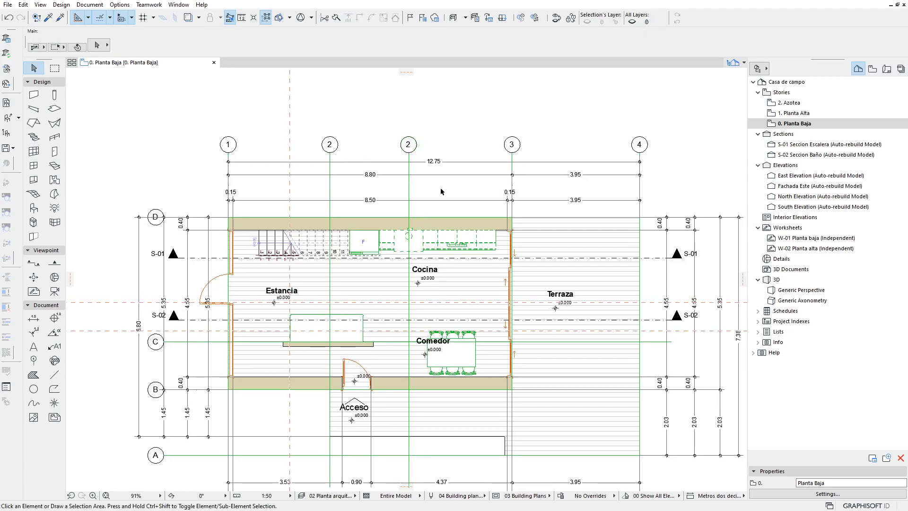
{"action": "scroll", "coordinate": [456, 204], "scroll_direction": "down", "scroll_amount": 2}
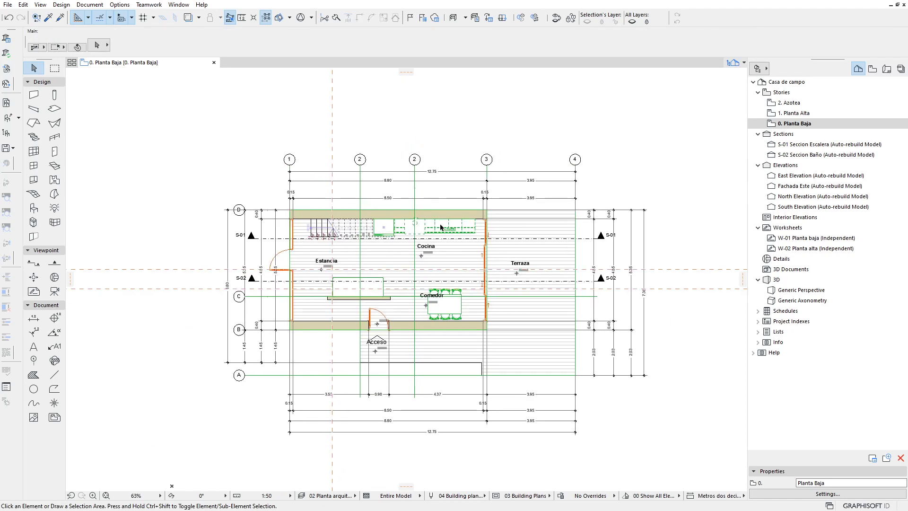
{"action": "middle_click_drag", "start_coordinate": [432, 203], "coordinate": [410, 201]}
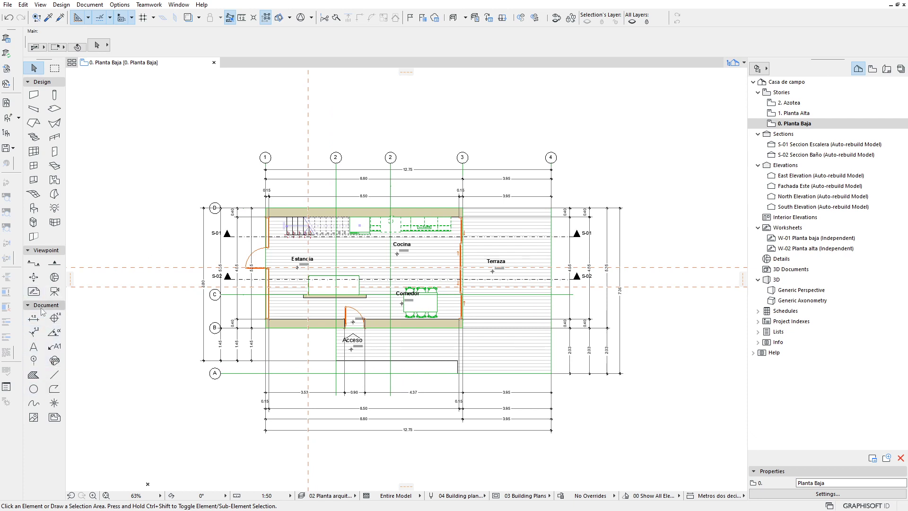
Step: Select all grid elements, then set marker extension to 3 with automatically generated names
{"action": "left_click", "coordinate": [34, 361]}
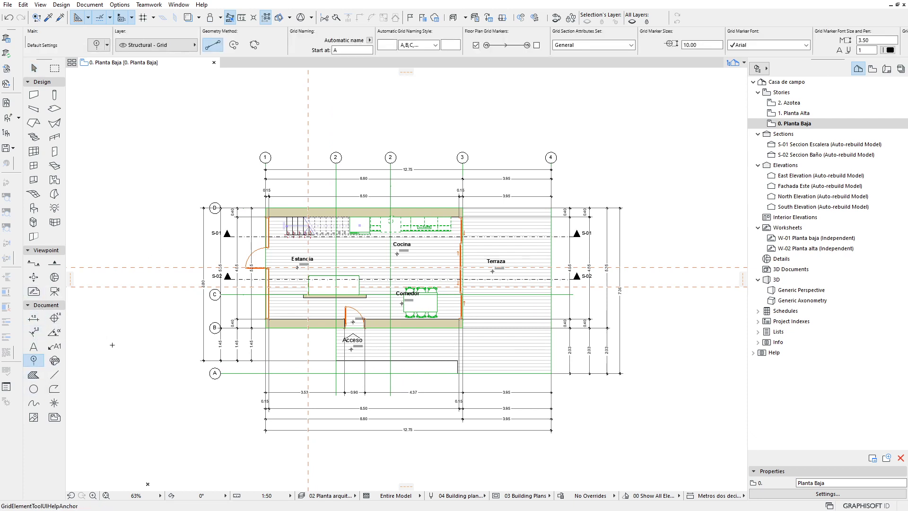
{"action": "key", "text": "ctrl+a"}
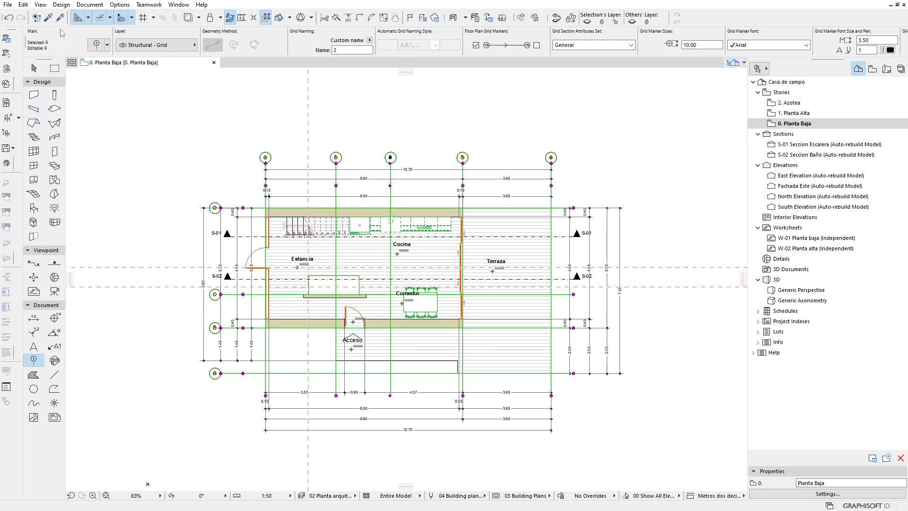
{"action": "left_click", "coordinate": [62, 5]}
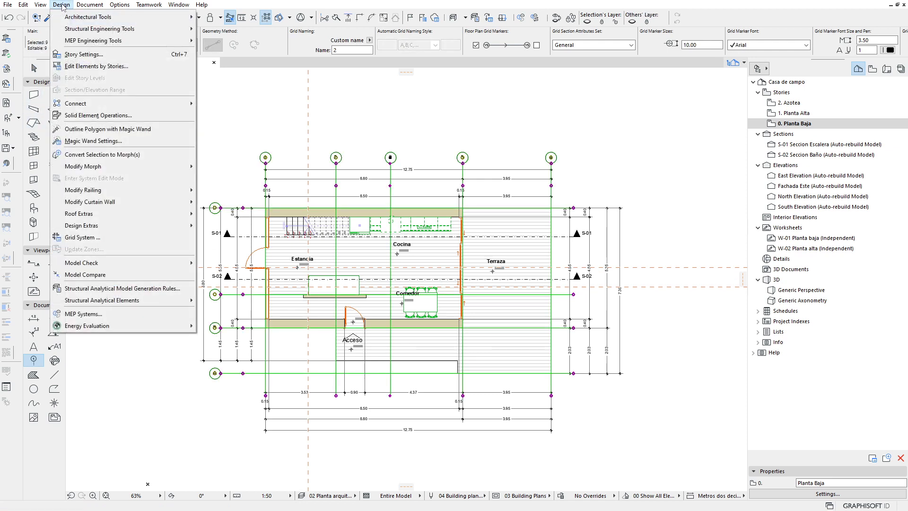
{"action": "left_click", "coordinate": [90, 238]}
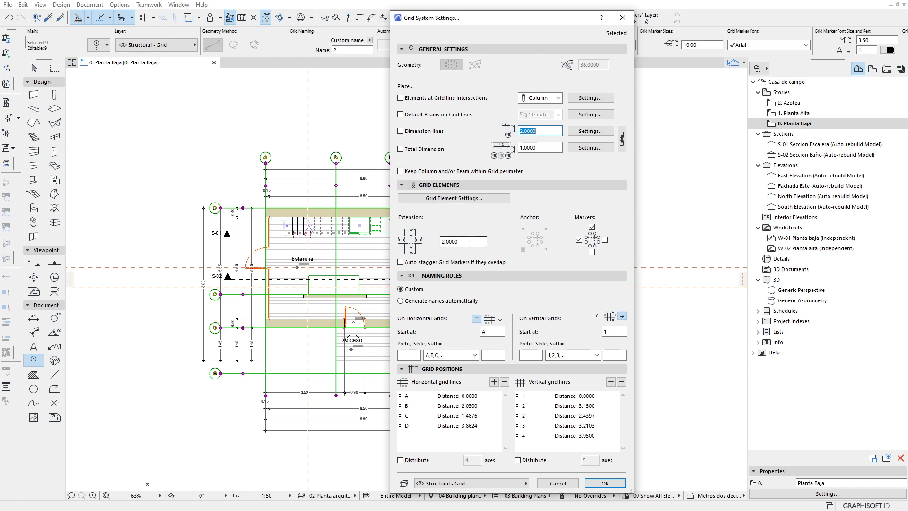
{"action": "left_click_drag", "start_coordinate": [466, 242], "coordinate": [433, 245]}
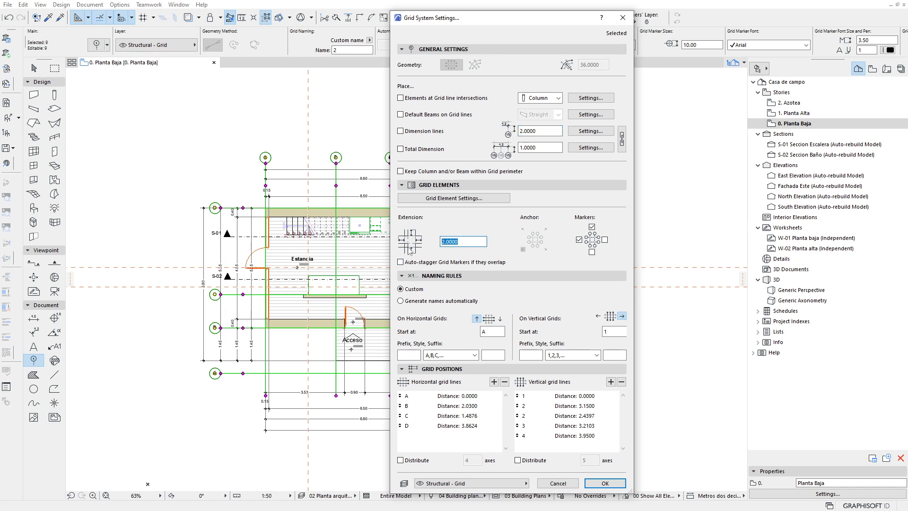
{"action": "type", "text": "3"}
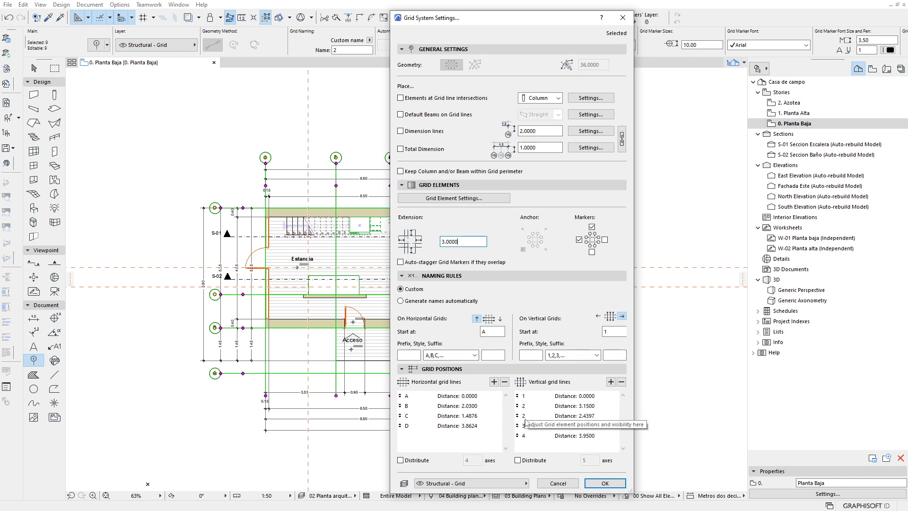
{"action": "left_click", "coordinate": [419, 304]}
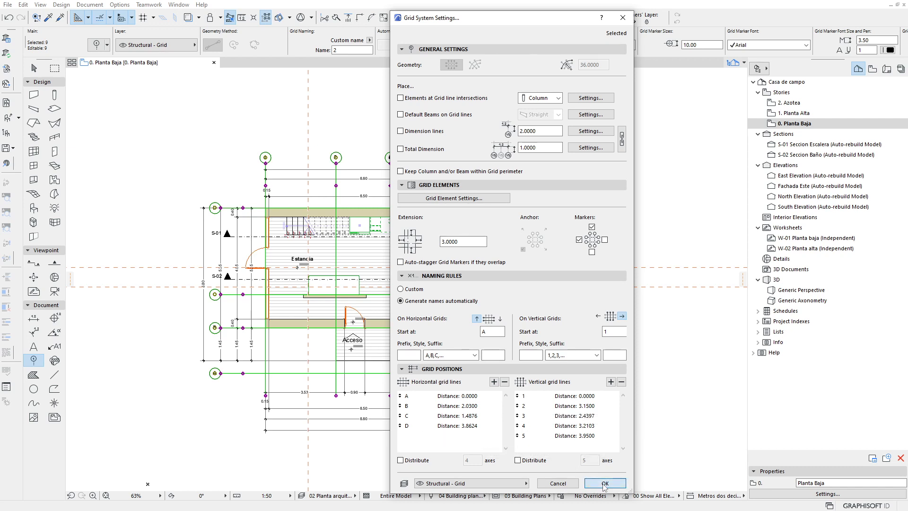
{"action": "left_click", "coordinate": [605, 483]}
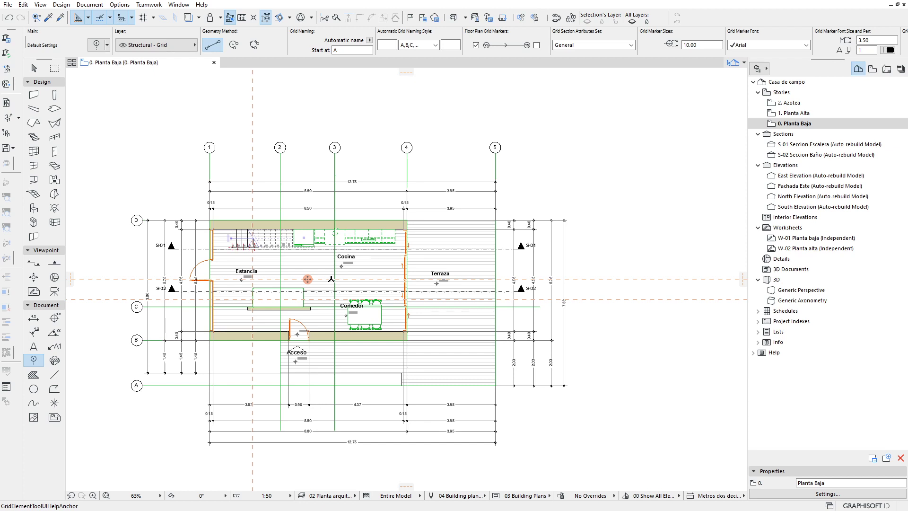
{"action": "left_click", "coordinate": [67, 5]}
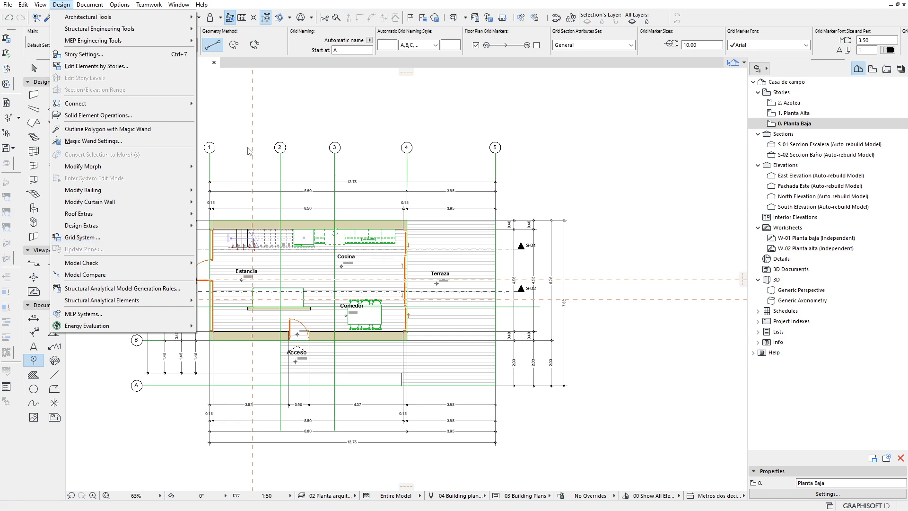
{"action": "left_click", "coordinate": [238, 156]}
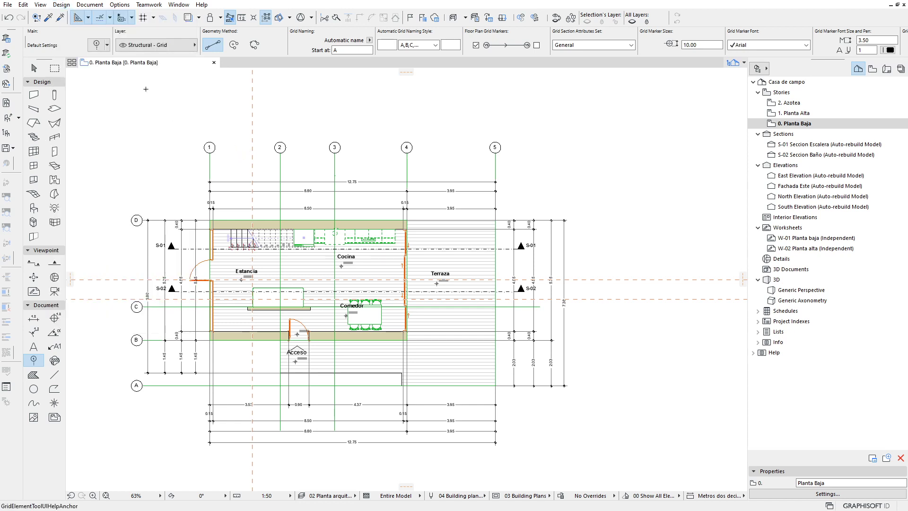
{"action": "left_click", "coordinate": [36, 69]}
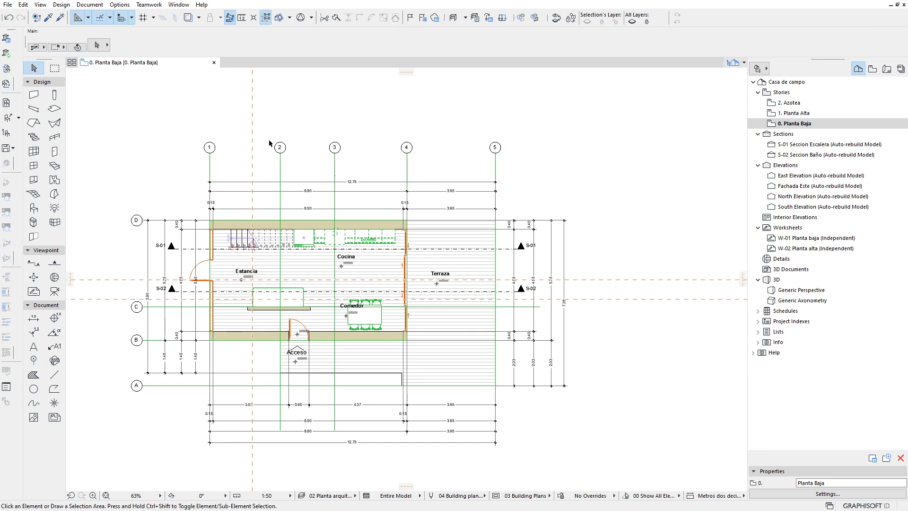
{"action": "middle_click_drag", "start_coordinate": [310, 152], "coordinate": [296, 159]}
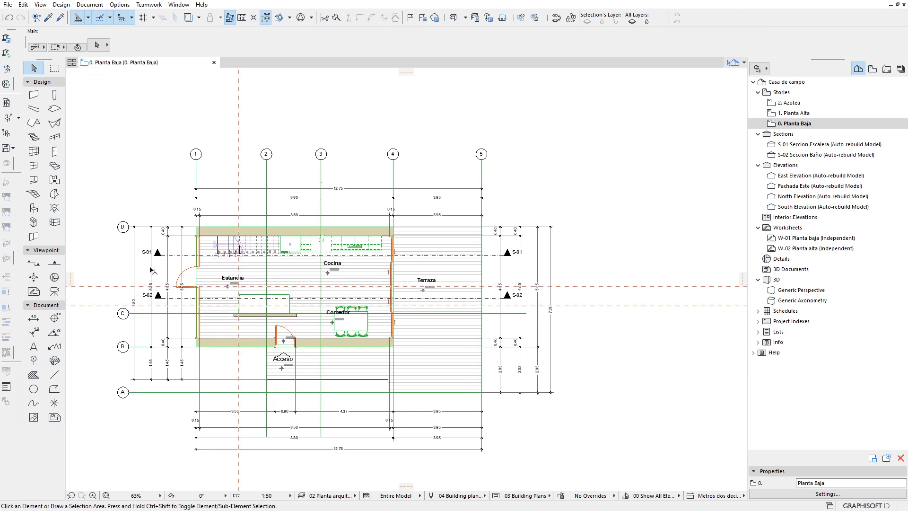
{"action": "middle_click_drag", "start_coordinate": [151, 270], "coordinate": [163, 278]}
{"action": "middle_click_drag", "start_coordinate": [166, 399], "coordinate": [179, 359]}
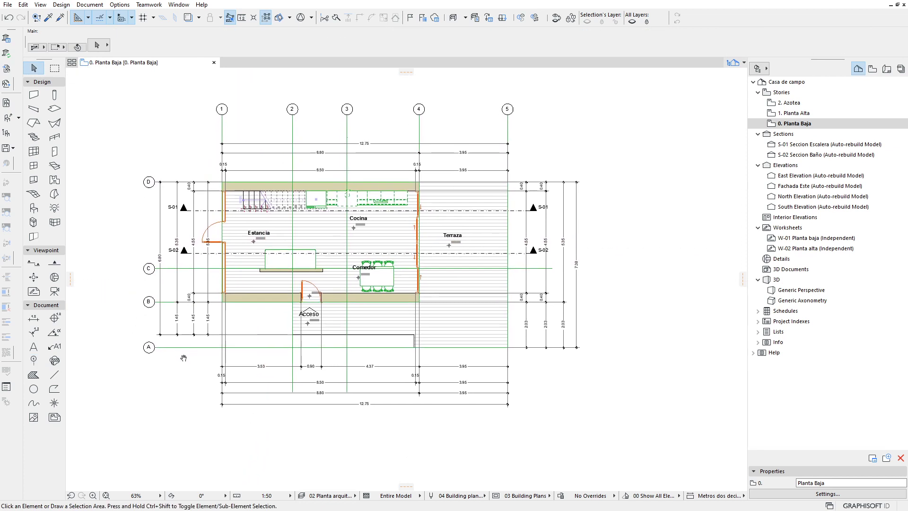